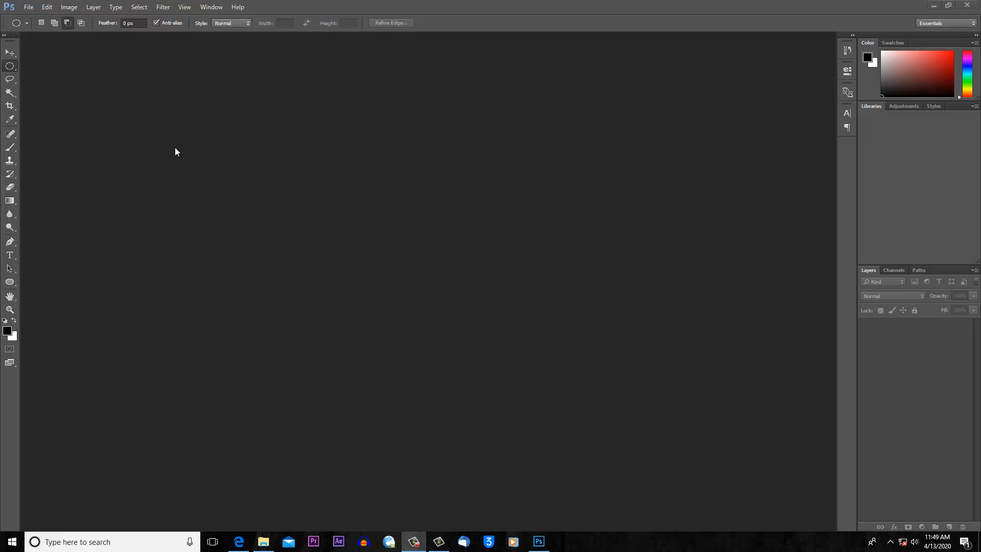
- Create a new International Paper A4 document at 300 pixels/inch in CMYK Color with a white background
click(29, 7)
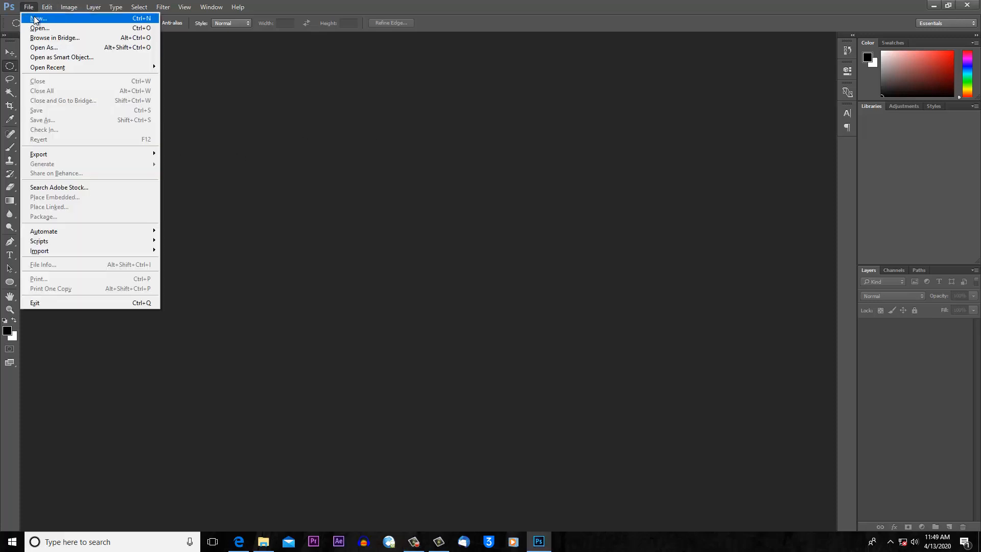
click(34, 19)
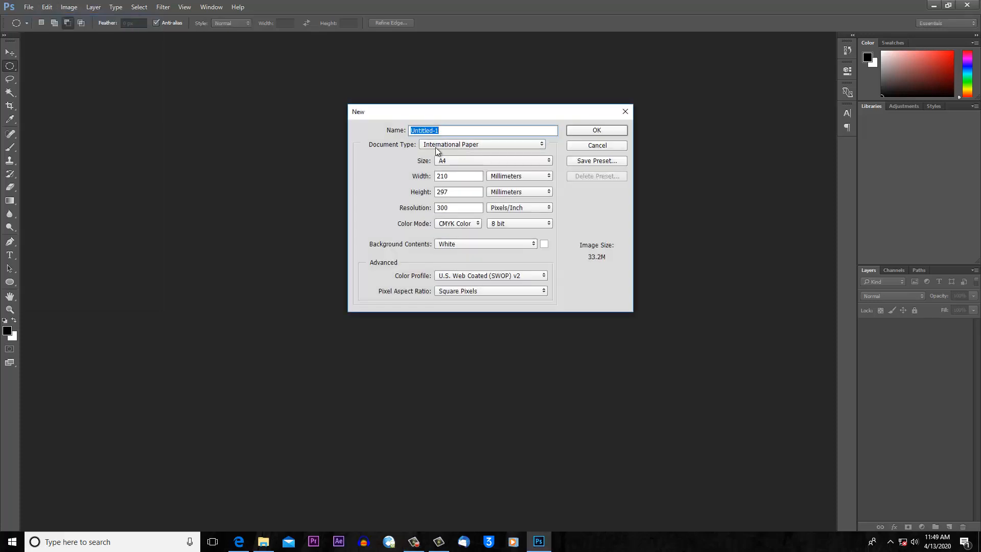
click(435, 147)
click(470, 185)
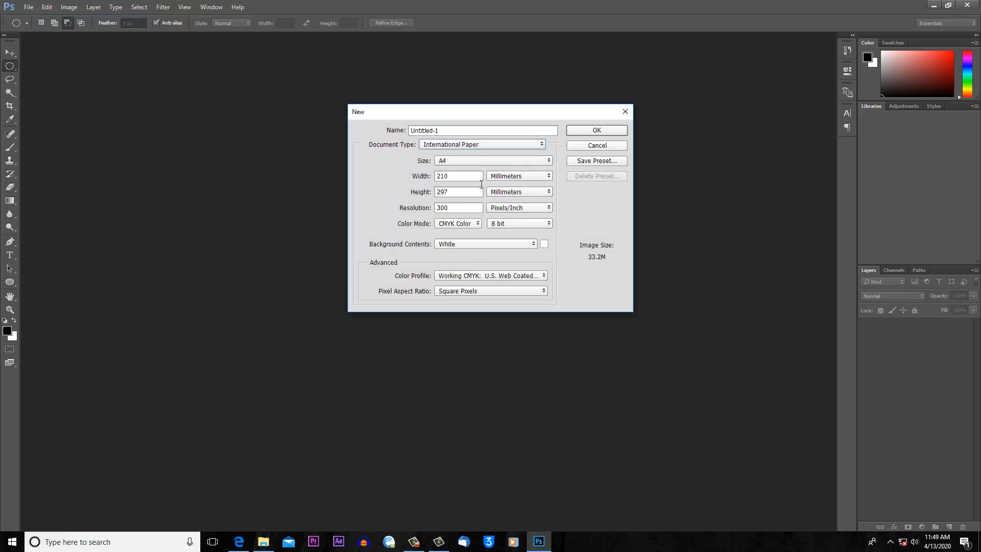
click(605, 131)
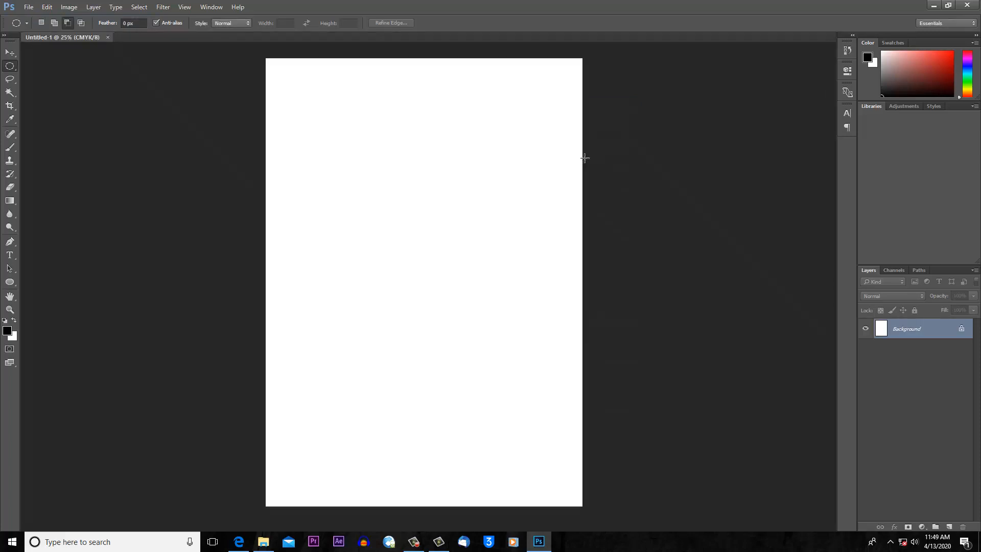
- Rotate the whole canvas 90° clockwise to landscape orientation
click(69, 7)
mouse_move(93, 102)
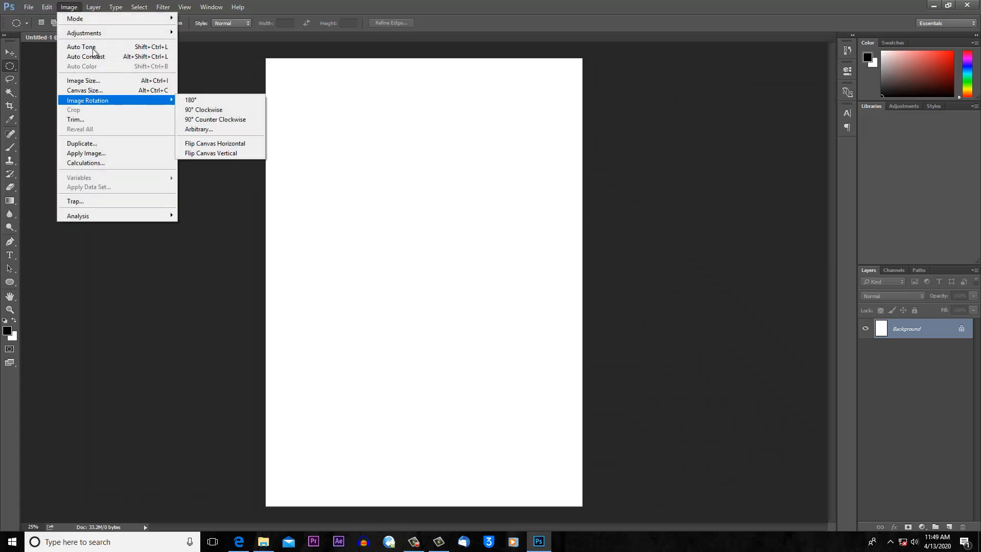
click(219, 111)
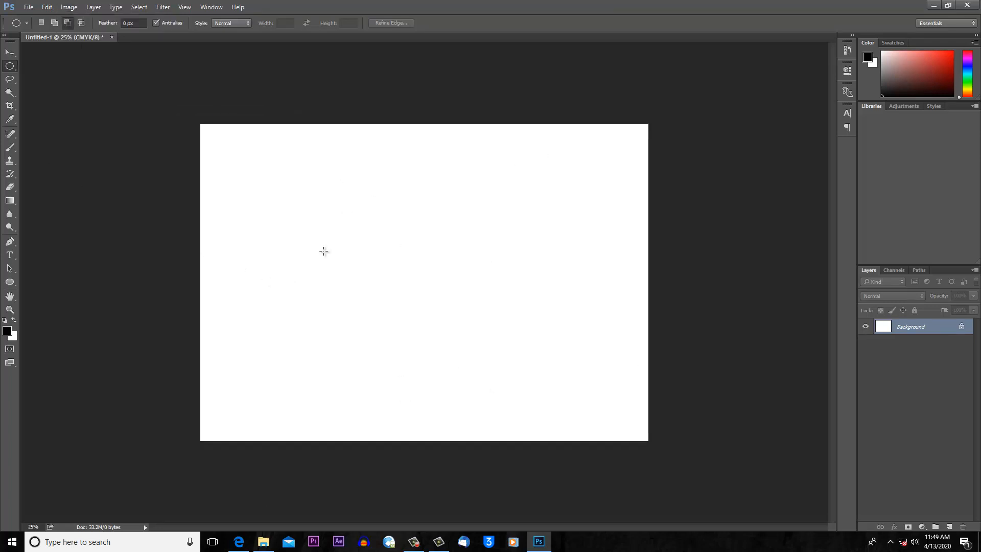
- Try a crescent-shaped selection by subtracting one ellipse from another with the Elliptical Marquee tool, and discard the selection
right_click(11, 66)
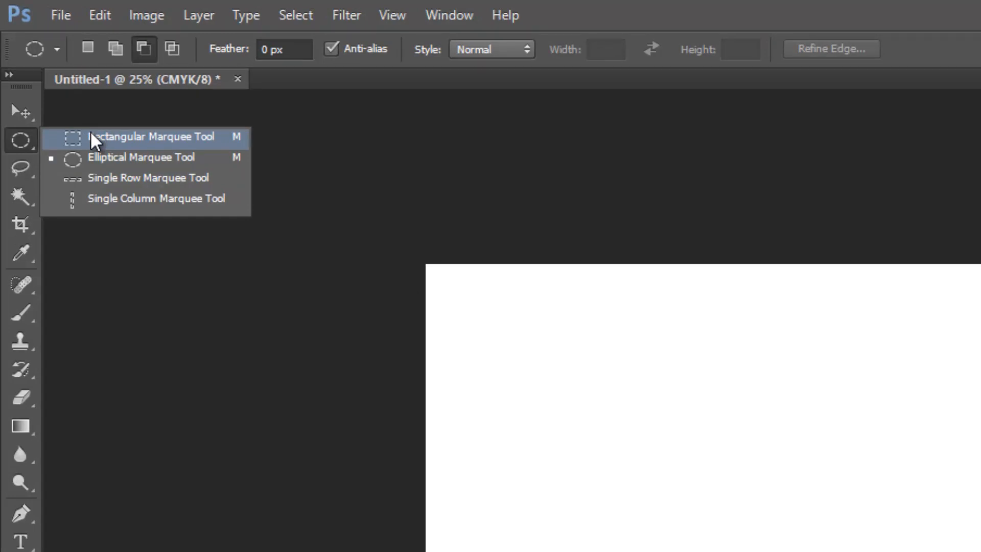
click(24, 132)
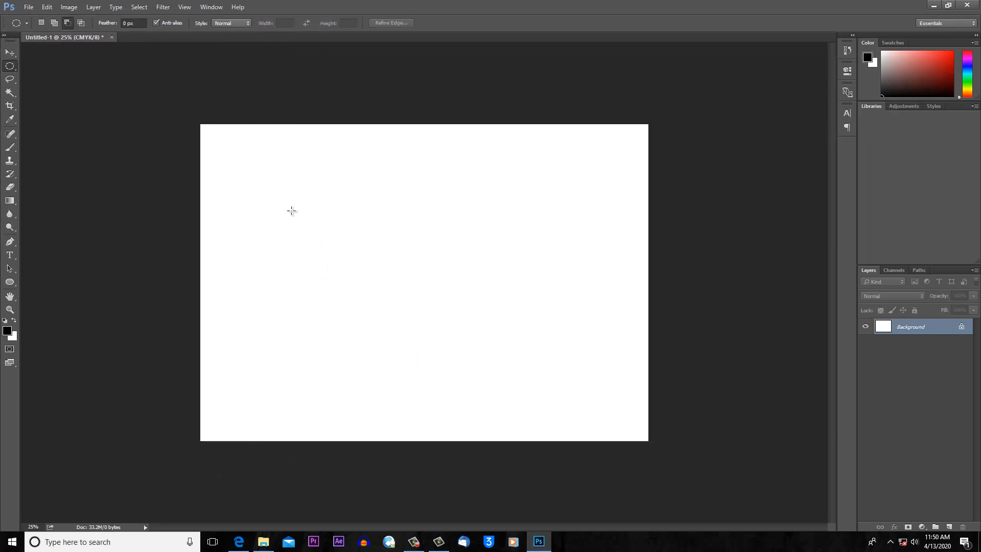
drag(250, 159, 449, 389)
drag(537, 165, 342, 409)
key(ctrl+z)
key(ctrl+d)
- Add a new empty layer above the Background and check its transparency by briefly hiding the Background
click(948, 527)
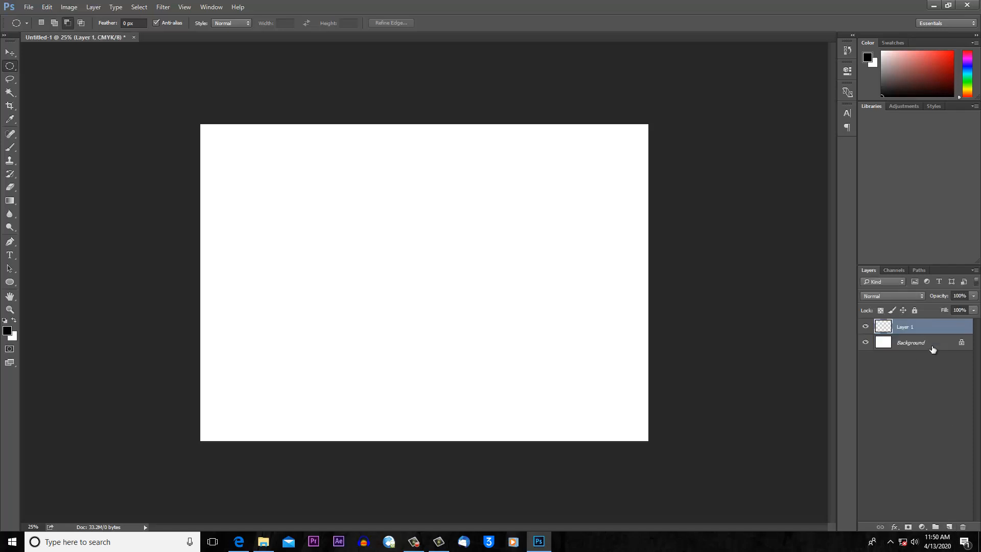
click(864, 342)
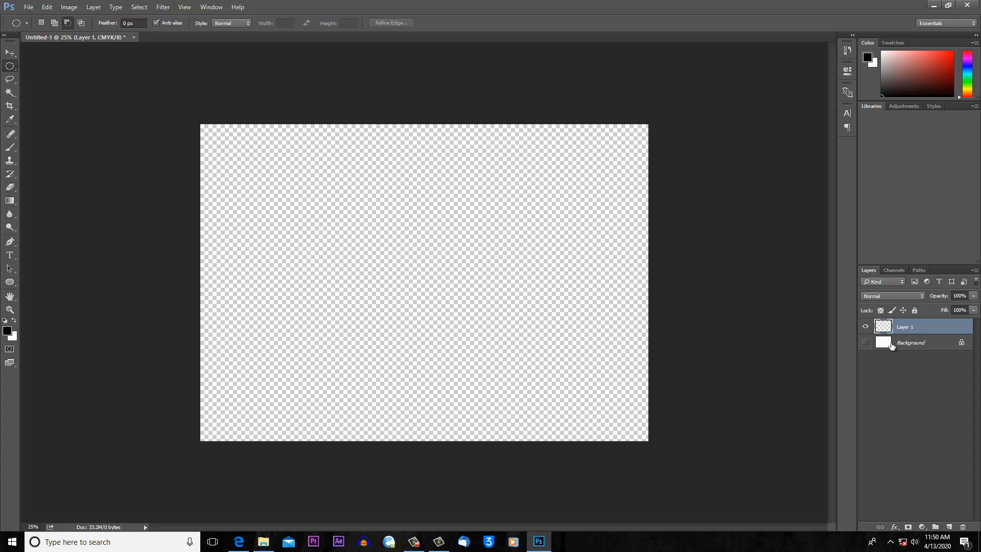
click(865, 343)
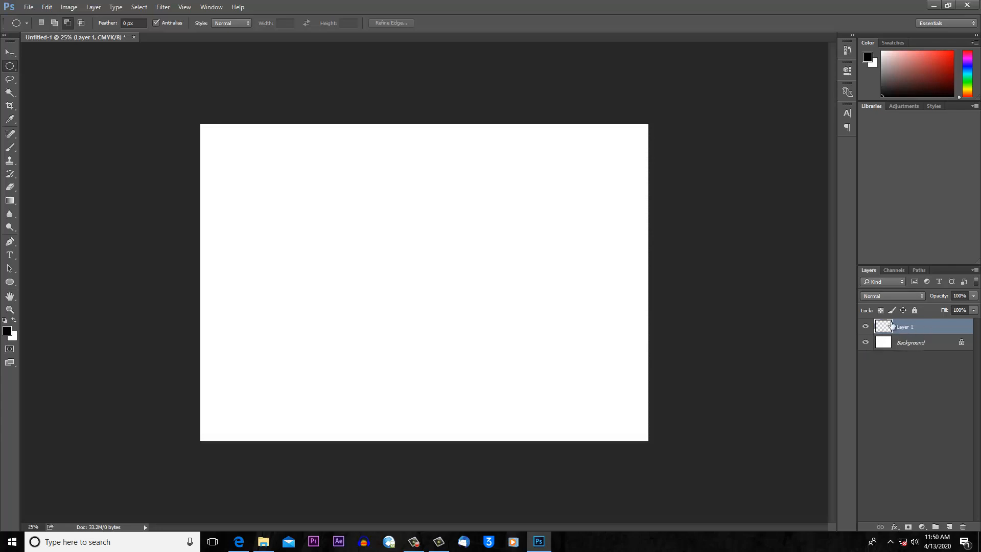
- Draw a large circular selection near the middle of the canvas with the Elliptical Marquee tool in add-to-selection mode
right_click(7, 68)
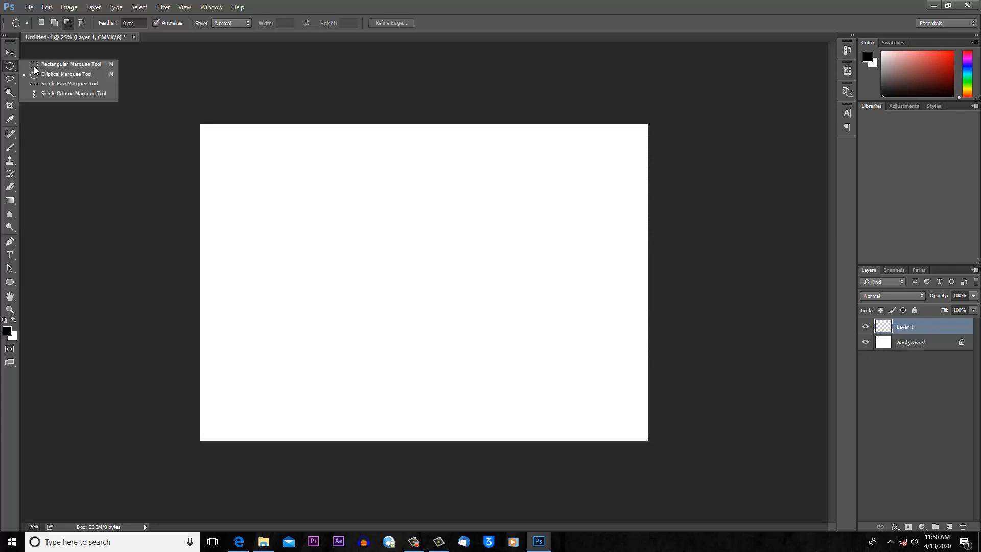
click(69, 75)
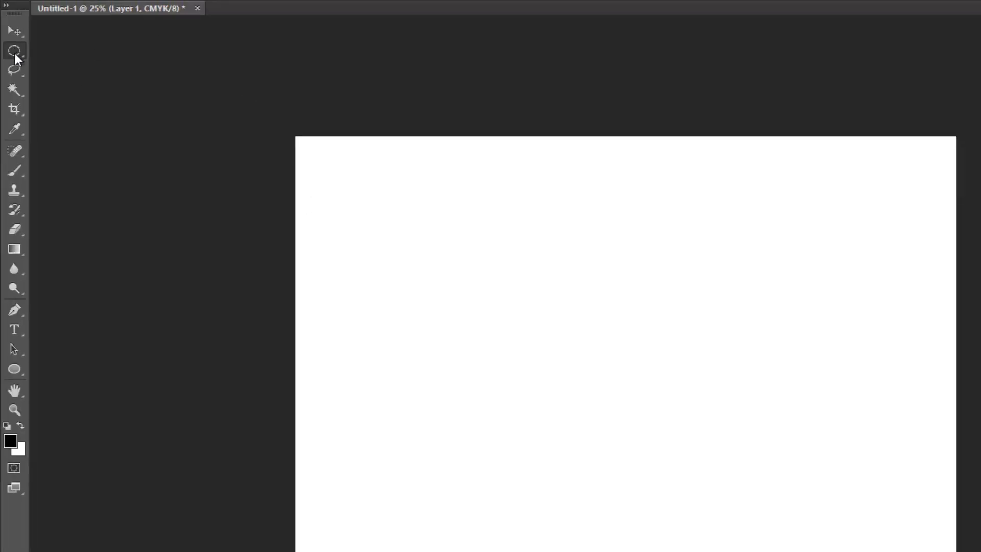
right_click(15, 53)
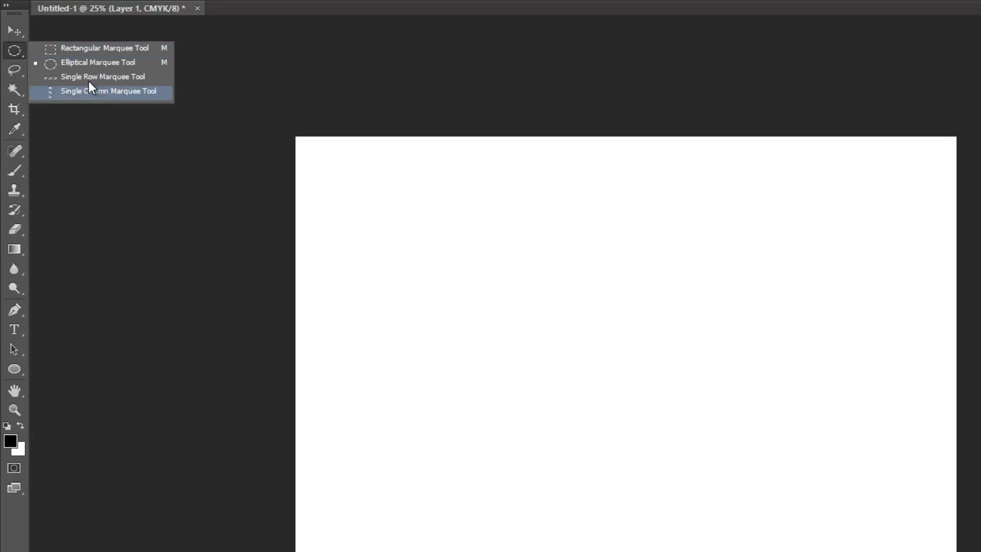
click(16, 50)
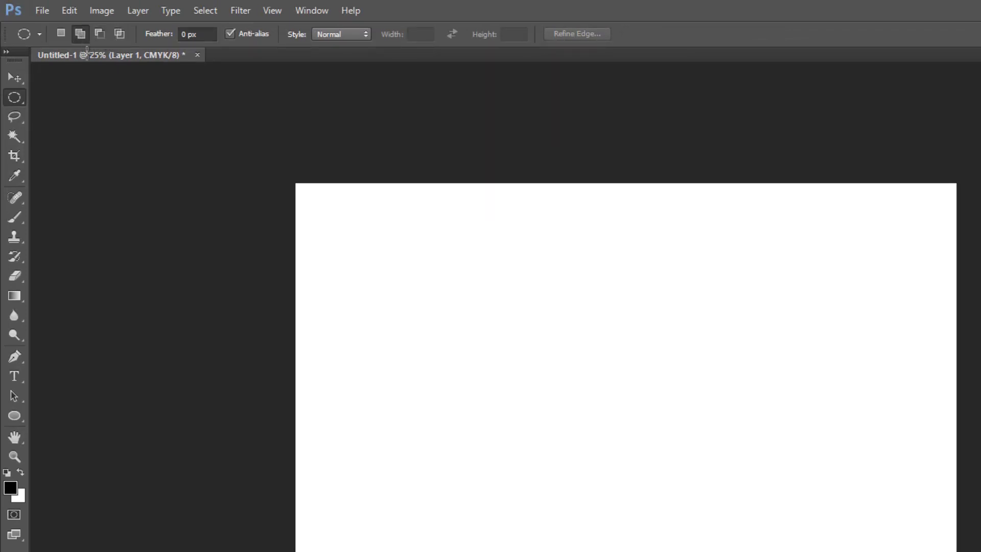
click(80, 34)
drag(434, 270, 709, 551)
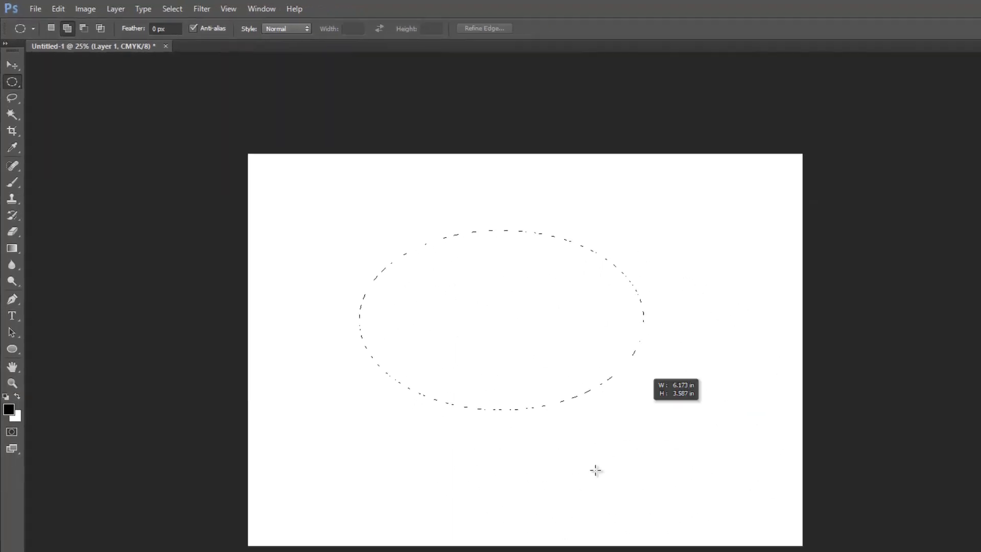
drag(595, 470, 685, 466)
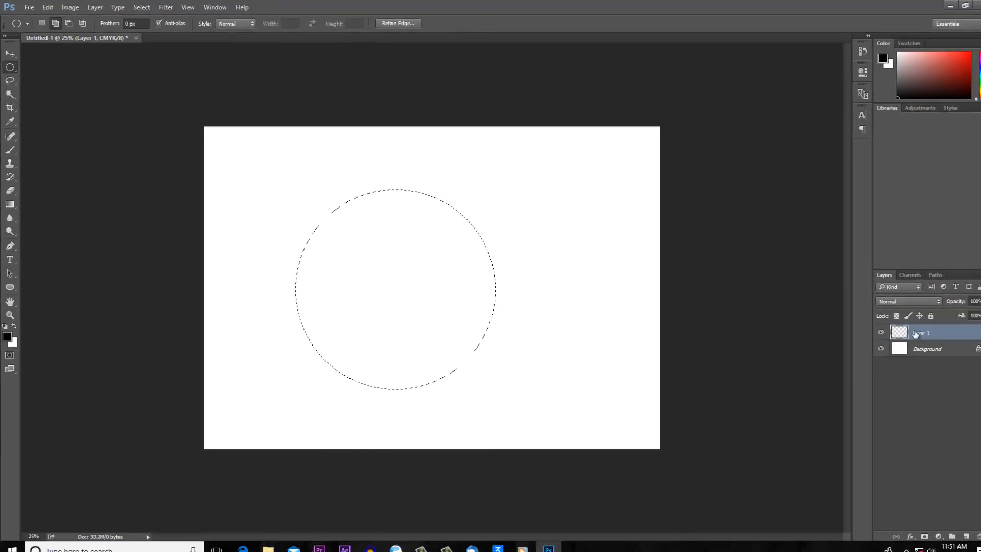
- Subtract five overlapping ellipses from around the circular selection to leave a three-armed shape with curved sides
click(67, 23)
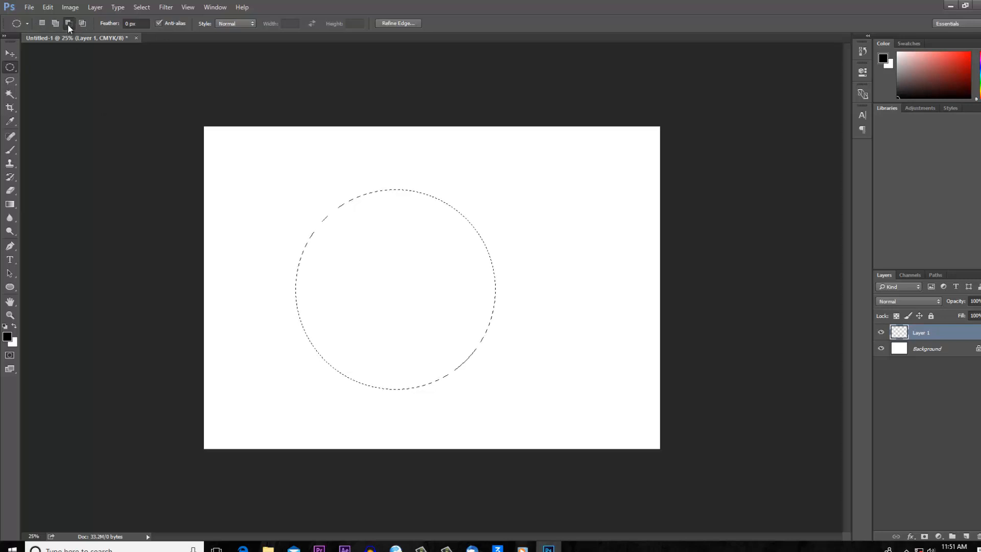
drag(554, 191, 436, 360)
drag(268, 176, 369, 307)
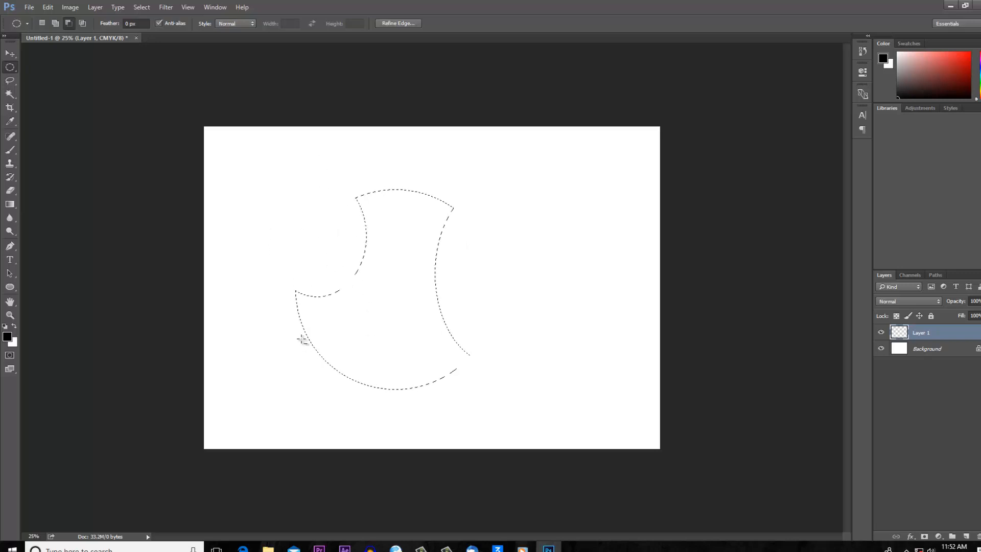
drag(277, 315, 429, 434)
drag(478, 161, 388, 306)
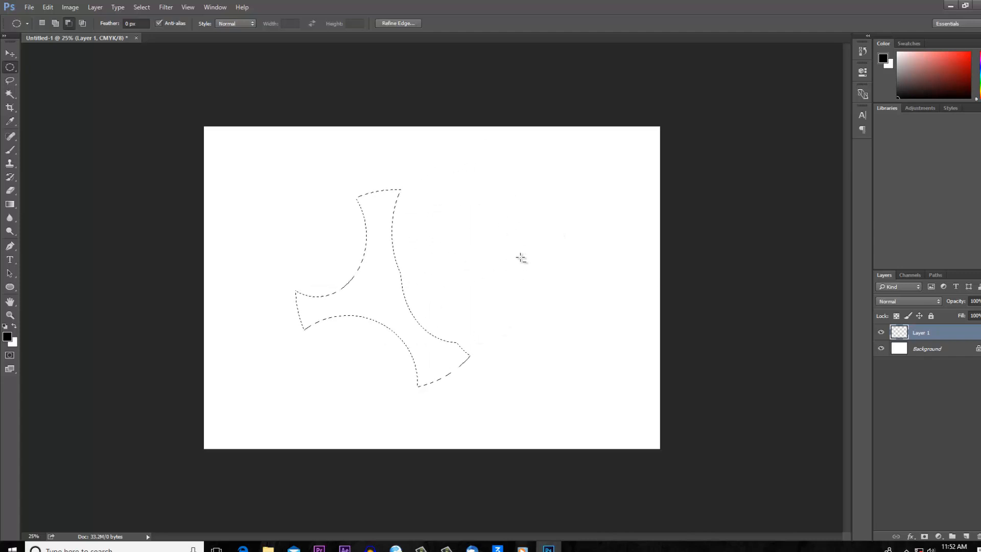
drag(538, 150, 390, 349)
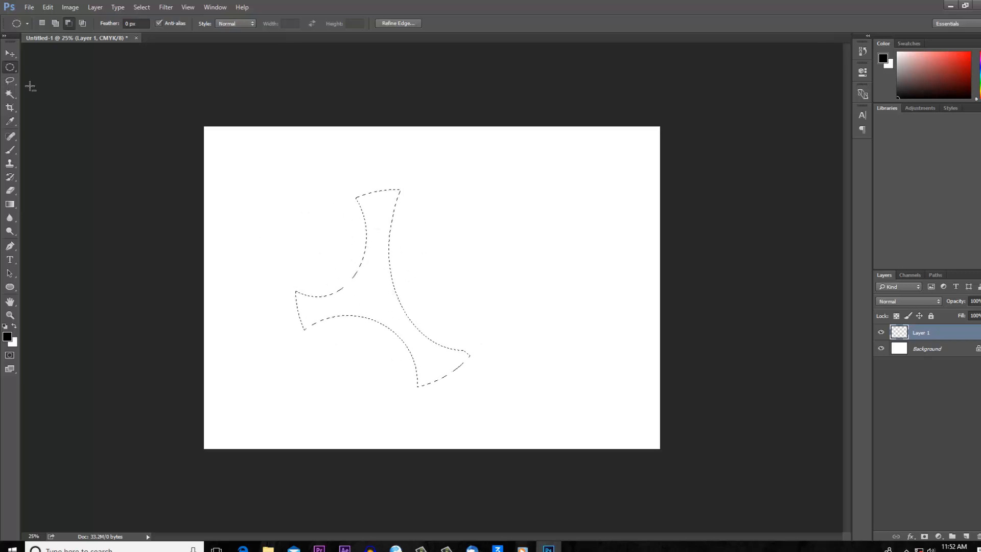
- Try to add a rectangular area to the three-armed selection with the Rectangular Marquee tool
right_click(10, 69)
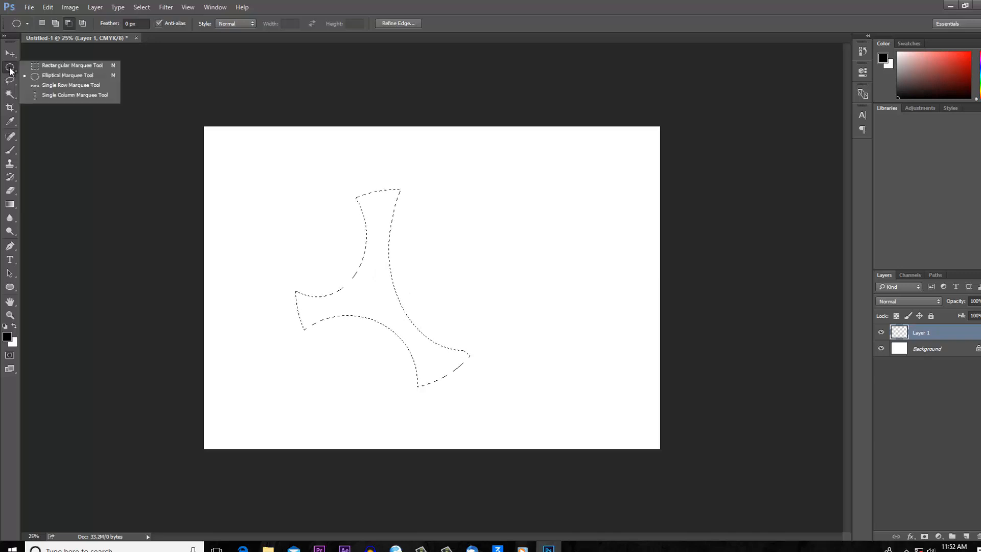
click(45, 68)
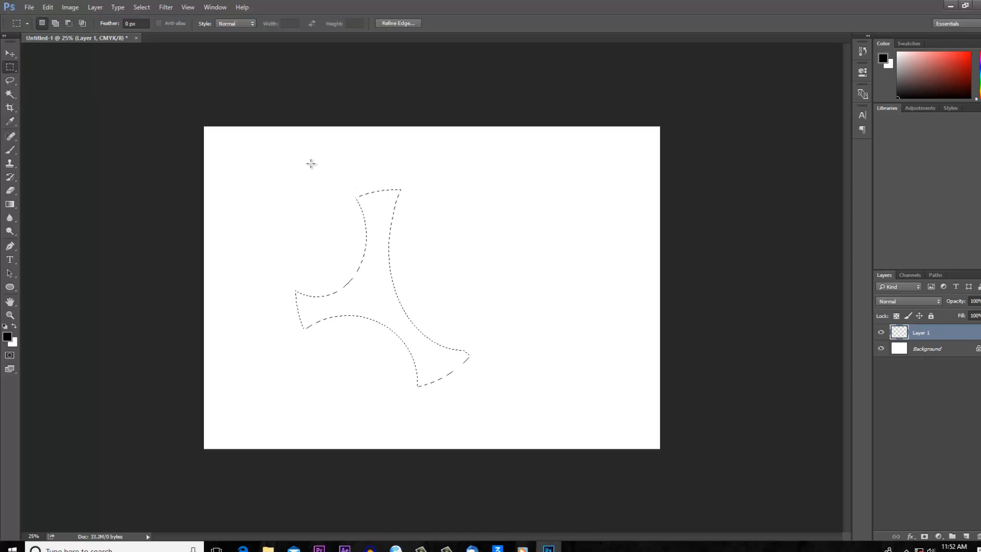
click(70, 24)
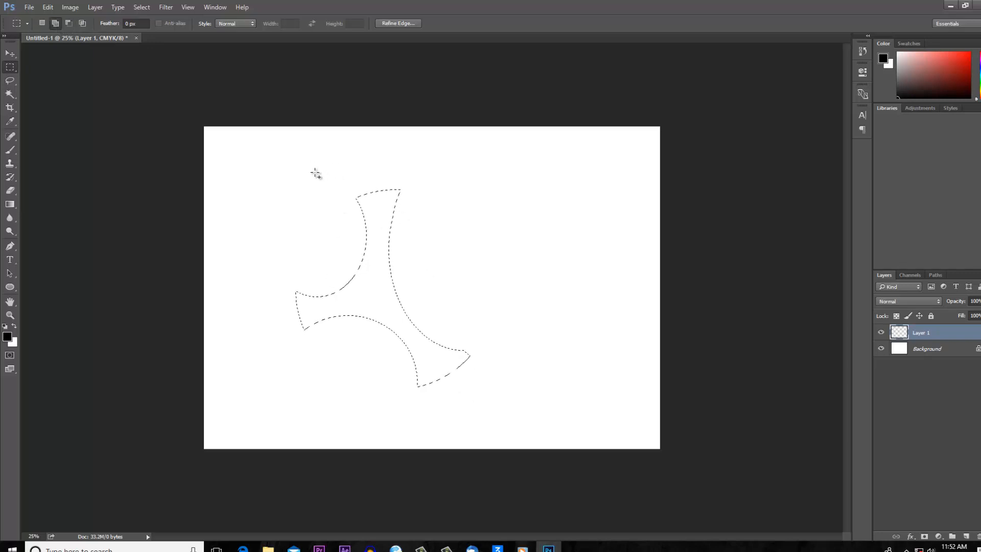
drag(422, 244, 547, 263)
- Try to move the three-armed selection on the empty layer with the Move tool
key(v)
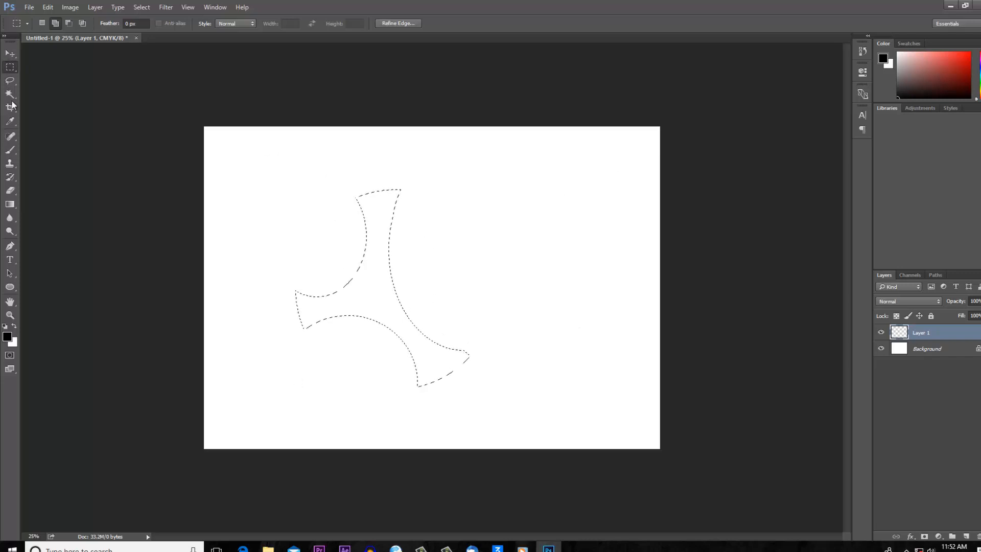
click(10, 53)
drag(386, 243, 419, 244)
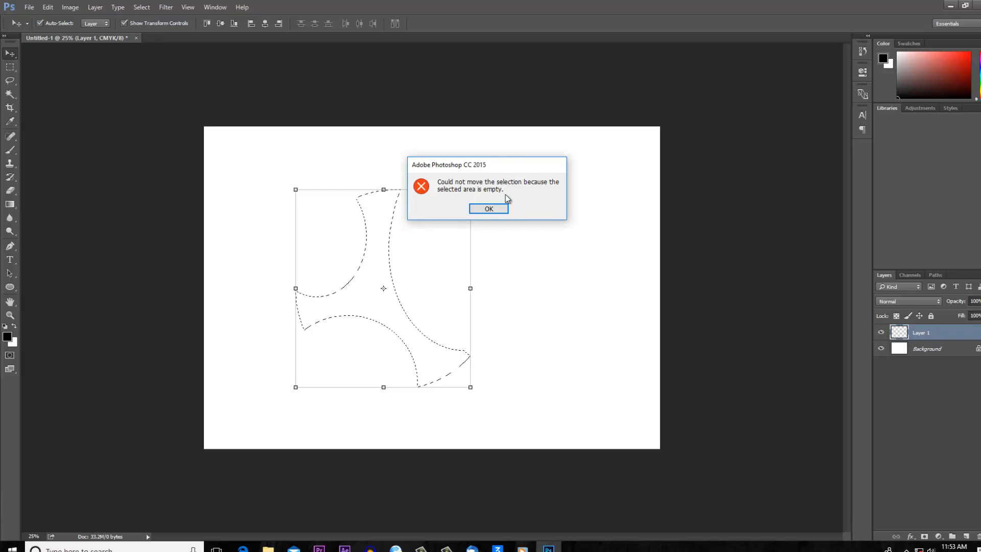
click(481, 209)
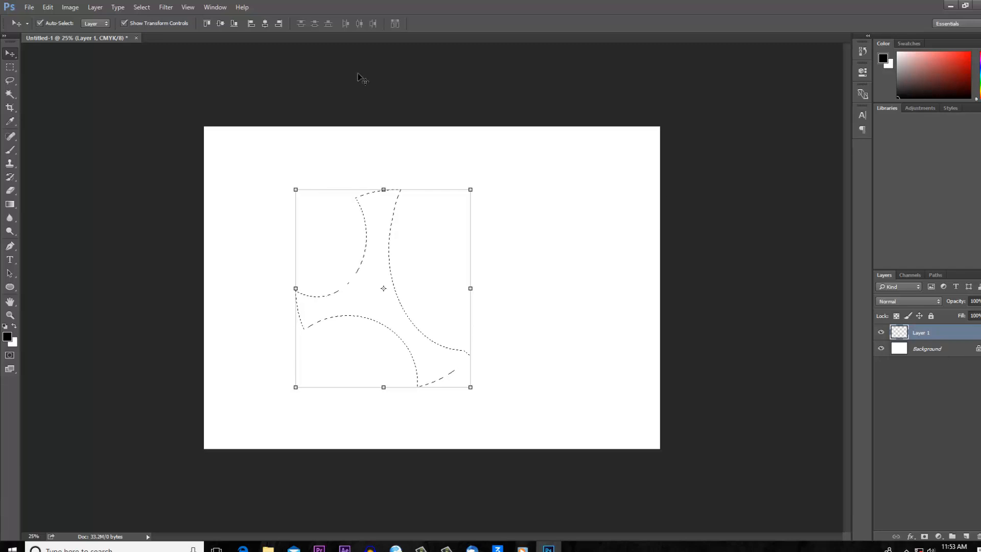
- Fill the three-armed selection on Layer 1 with a dark red color in Normal mode at 100% opacity
click(48, 8)
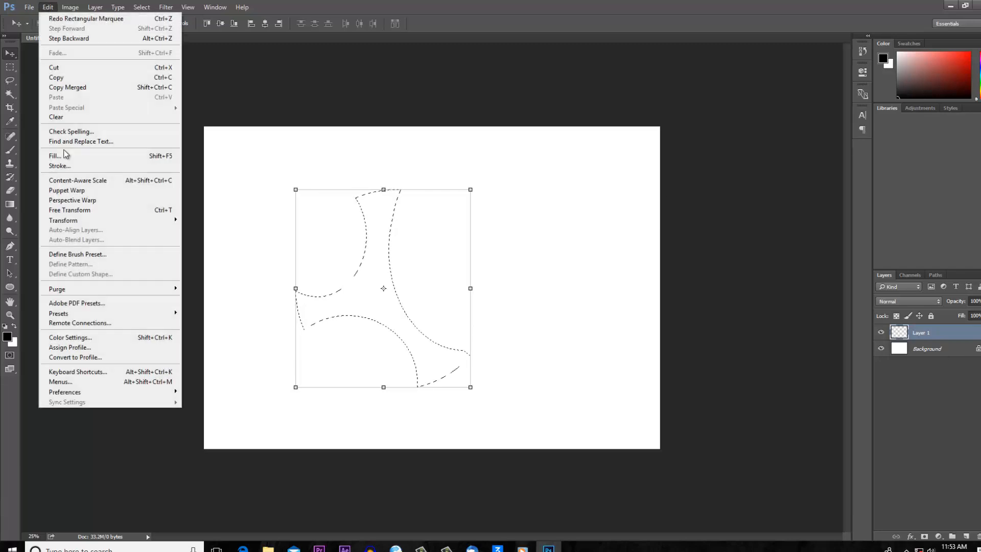
click(77, 157)
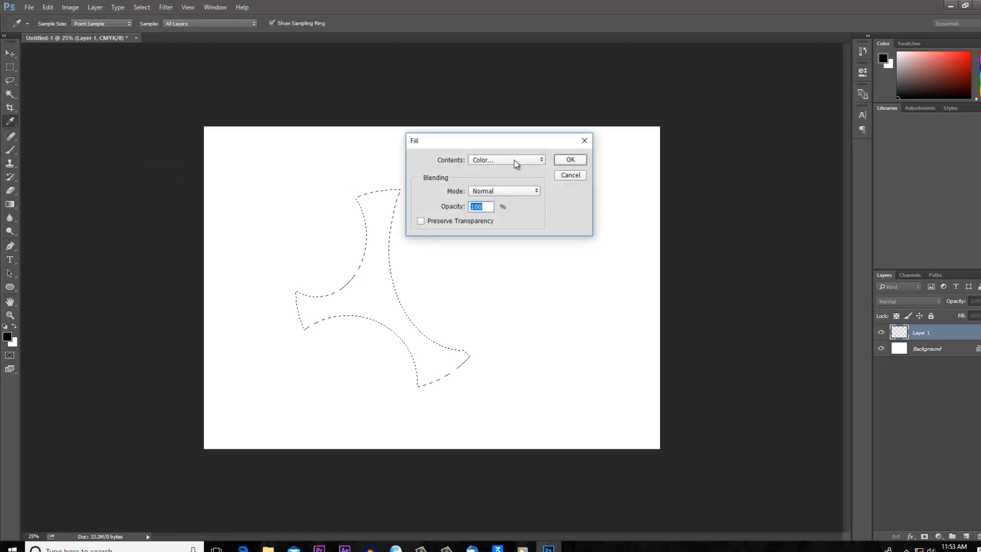
click(514, 161)
click(478, 185)
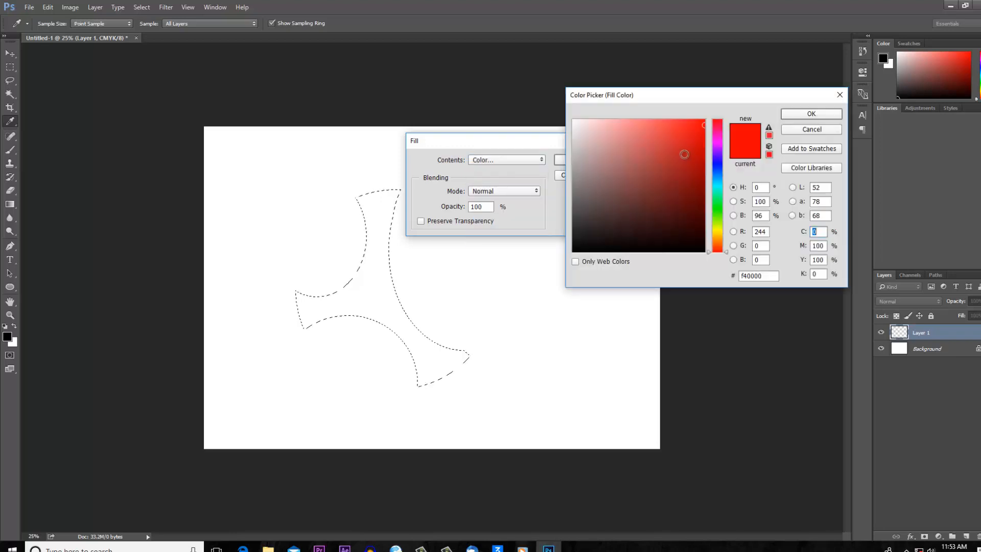
click(684, 158)
mouse_move(684, 157)
mouse_down()
mouse_move(693, 207)
mouse_move(704, 181)
mouse_up()
click(796, 114)
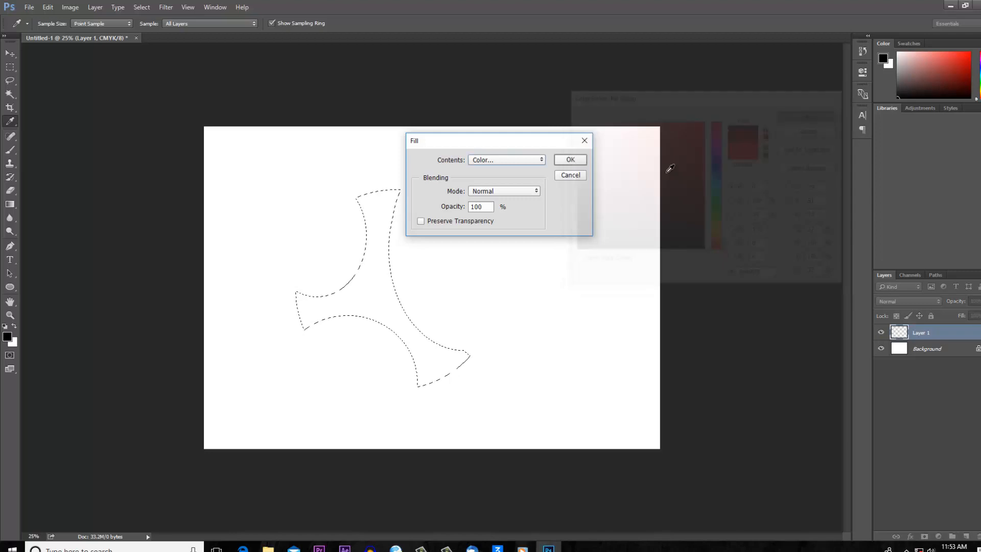
click(570, 159)
- Move the red shape right and slightly down toward the canvas center, and deselect it
key(v)
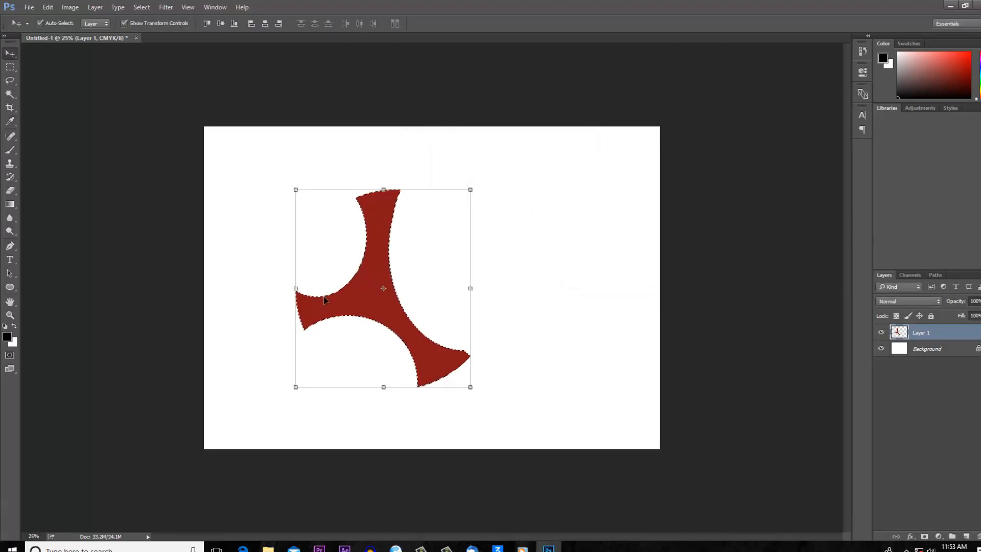
drag(376, 262, 426, 262)
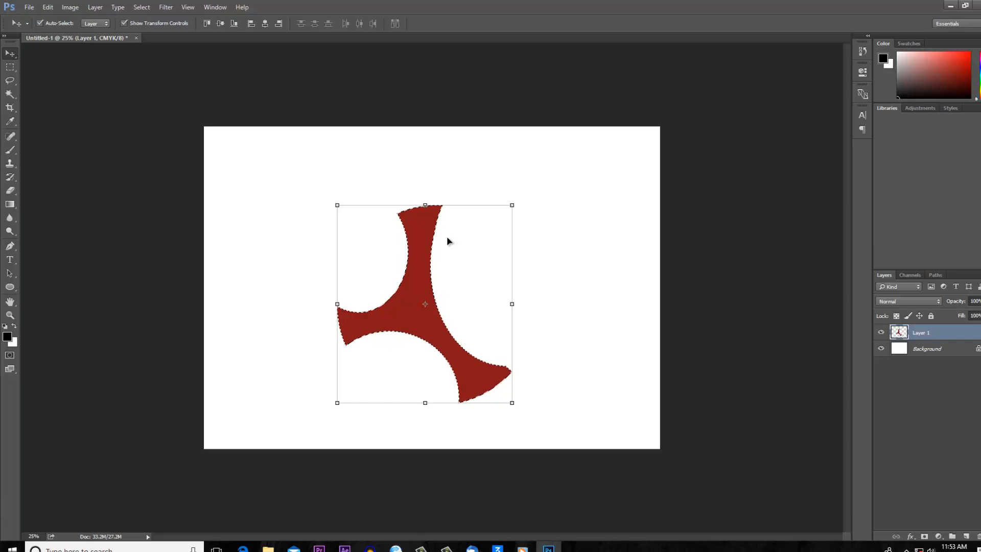
key(ctrl+d)
mouse_move(415, 252)
mouse_down()
mouse_move(455, 223)
mouse_move(422, 254)
mouse_up()
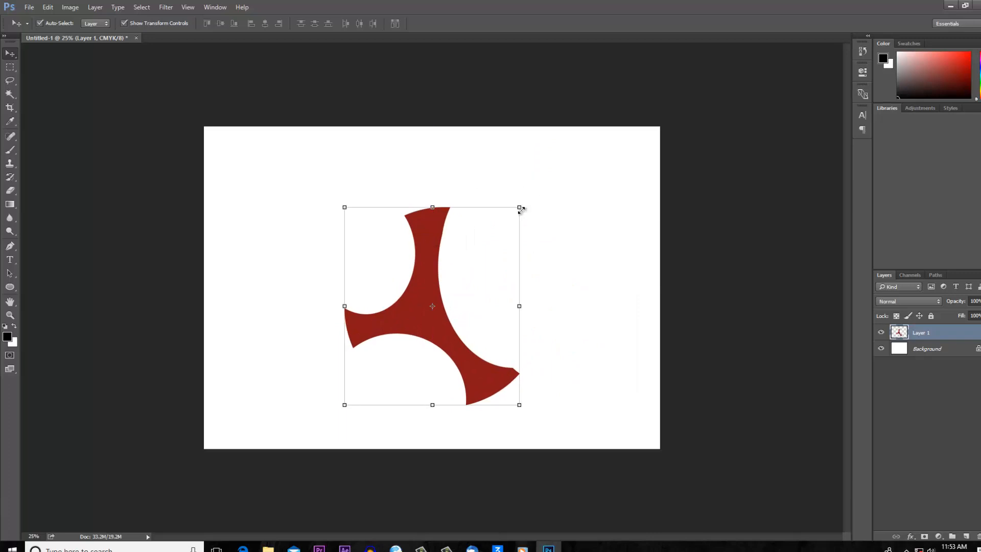
- Rotate the red shape counterclockwise until one arm points right, and shift it slightly up and left
drag(520, 209, 411, 199)
click(473, 29)
drag(420, 318, 390, 295)
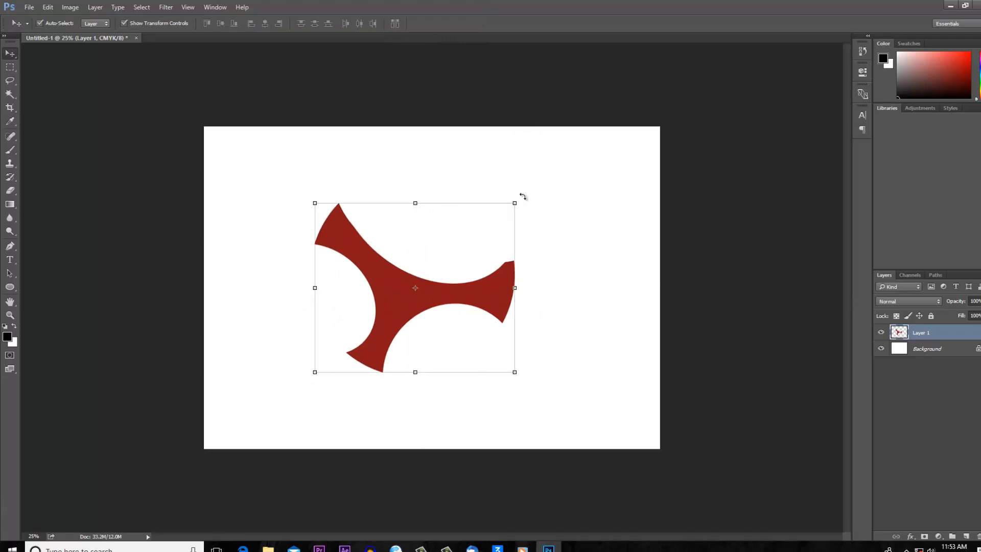
- Rotate the red shape clockwise until one arm points straight up, and move it slightly down on the canvas
drag(524, 194, 536, 348)
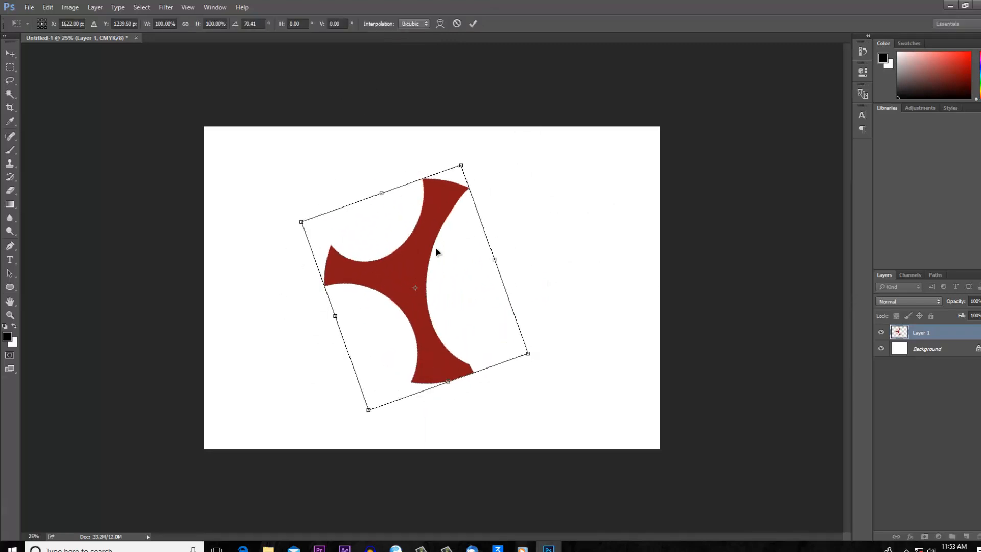
drag(475, 150, 525, 323)
click(475, 25)
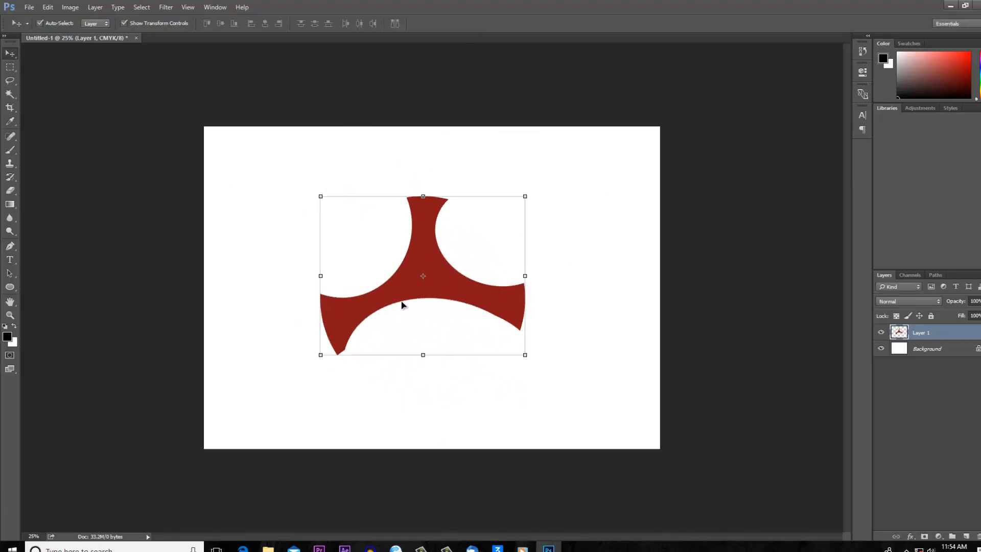
drag(417, 247, 418, 281)
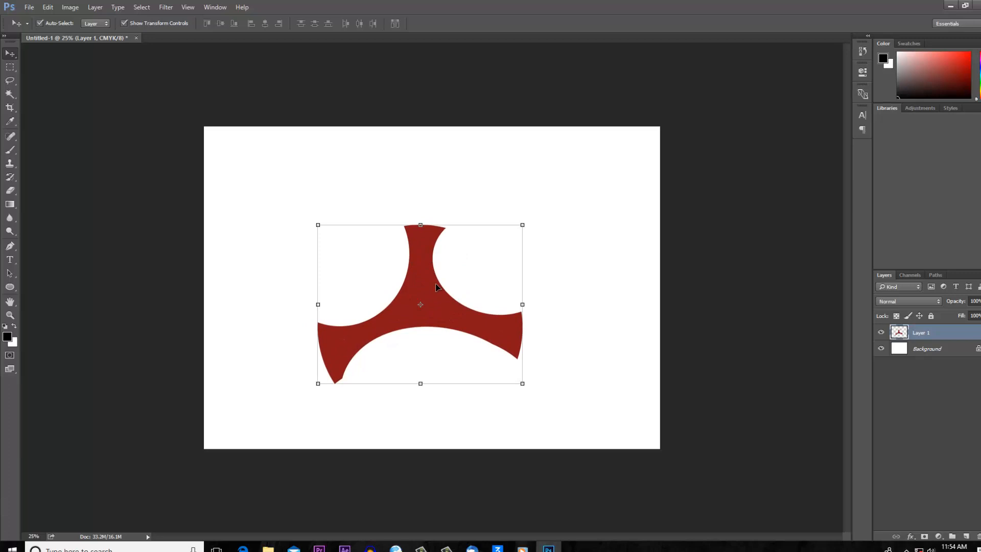
- Try to fill the red shape on Layer 1 with green 86c46e in Normal mode at 100% opacity
click(47, 7)
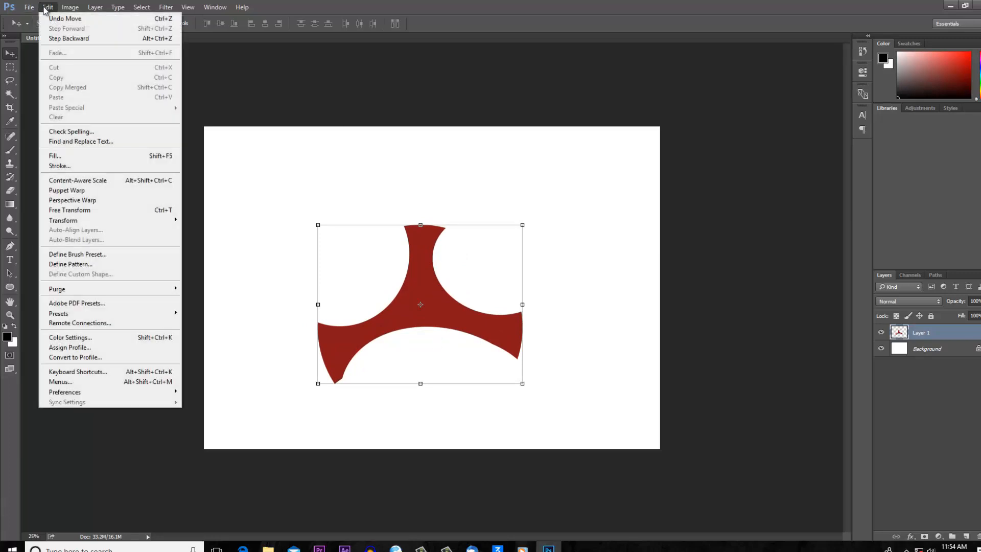
click(62, 157)
click(493, 164)
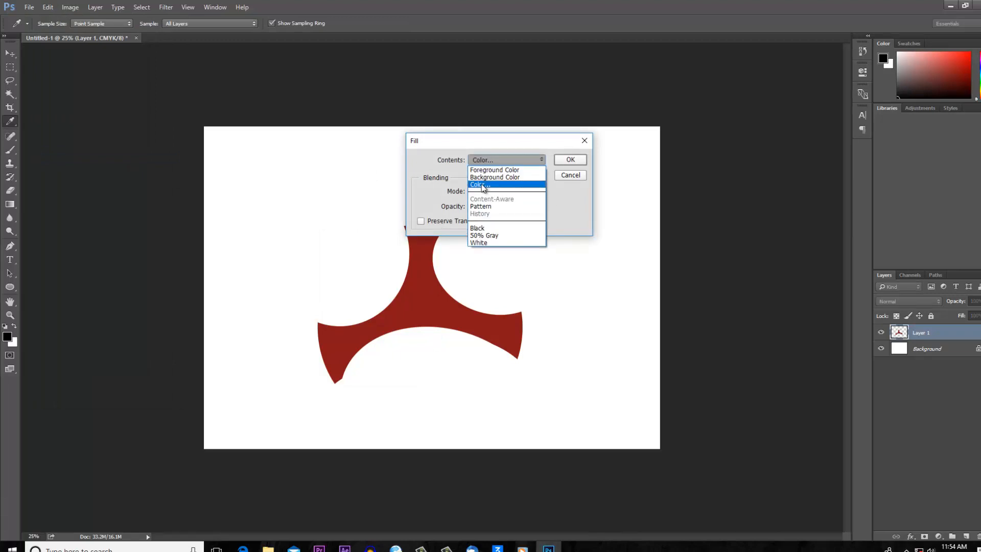
click(485, 182)
drag(687, 138, 700, 186)
click(717, 215)
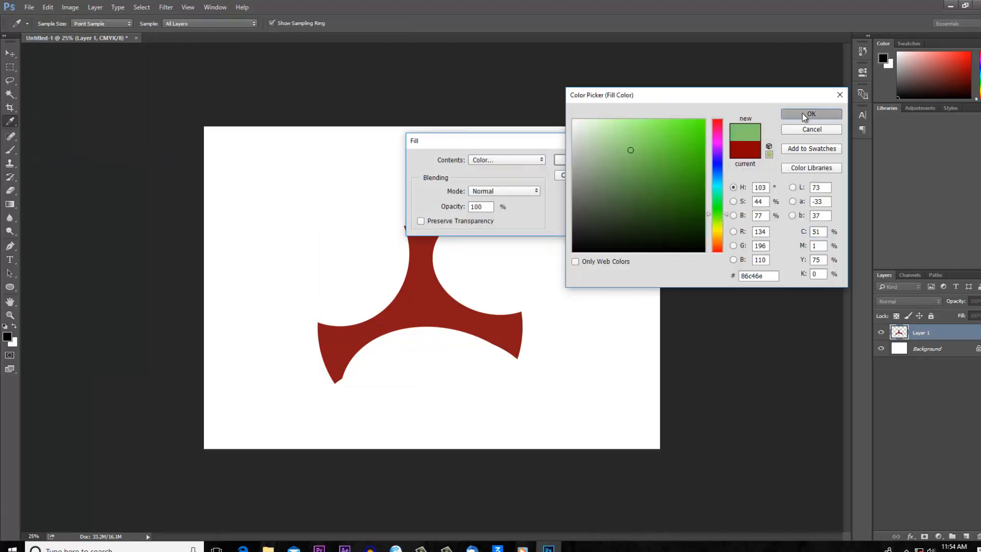
click(804, 114)
click(564, 160)
key(v)
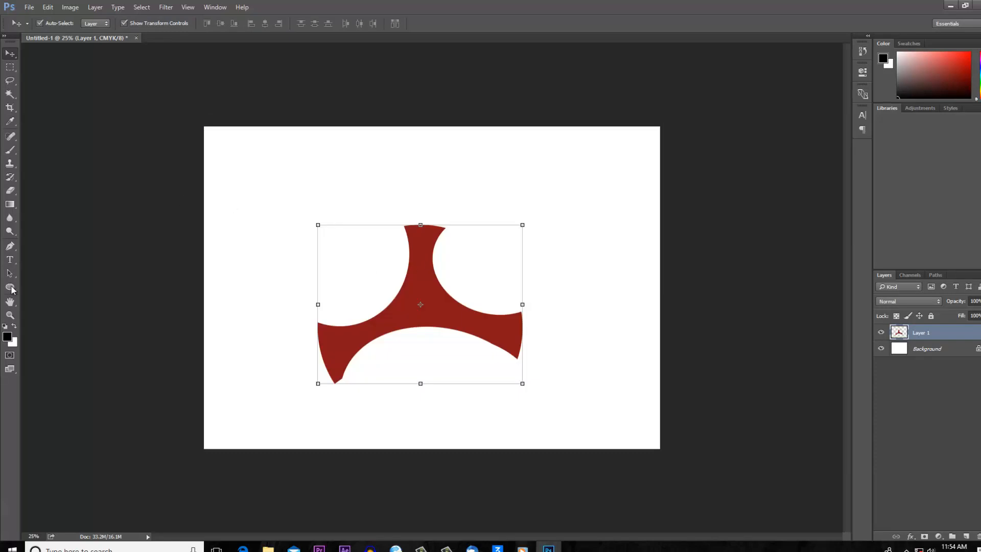
- Switch to the Rectangle tool and set its fill color to bright pink
click(10, 288)
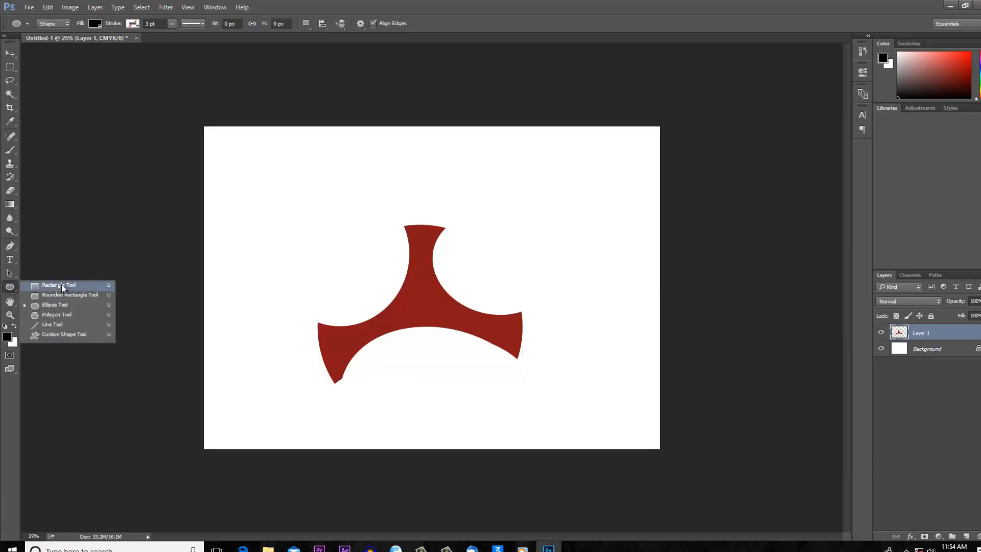
click(59, 285)
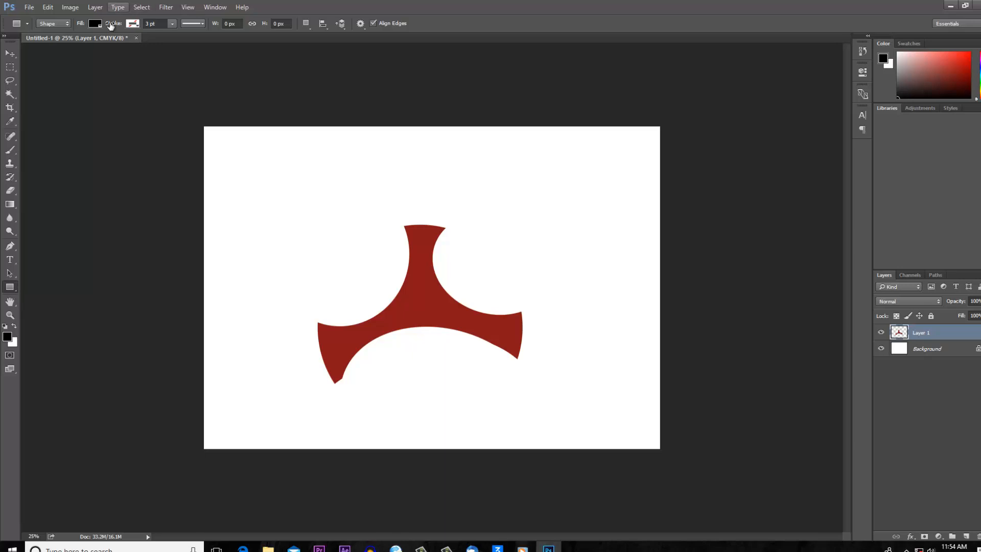
click(94, 24)
click(80, 119)
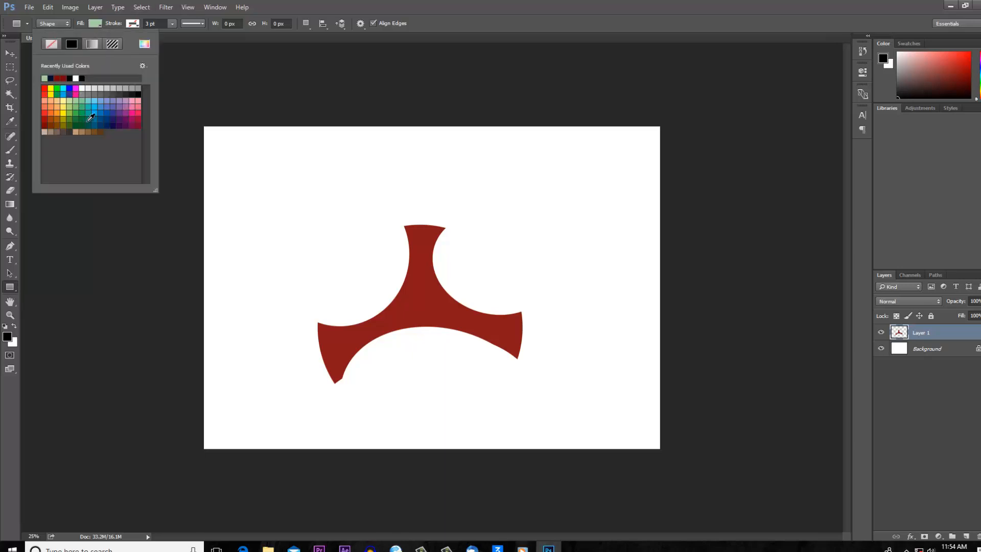
click(132, 109)
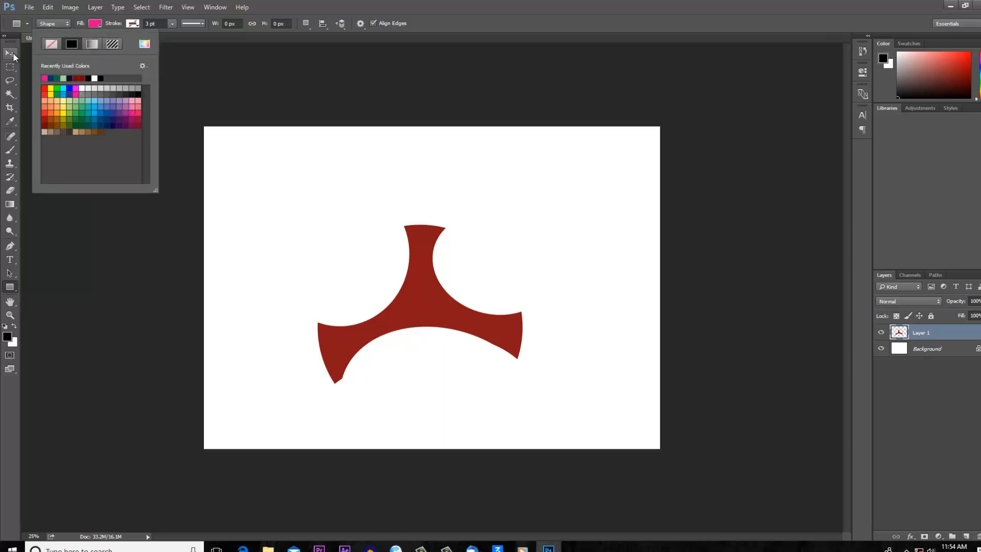
- Nudge the red shape slightly up and add a Color Overlay effect to Layer 1
click(14, 55)
mouse_move(426, 265)
mouse_down()
mouse_move(428, 244)
mouse_move(428, 258)
mouse_up()
click(909, 536)
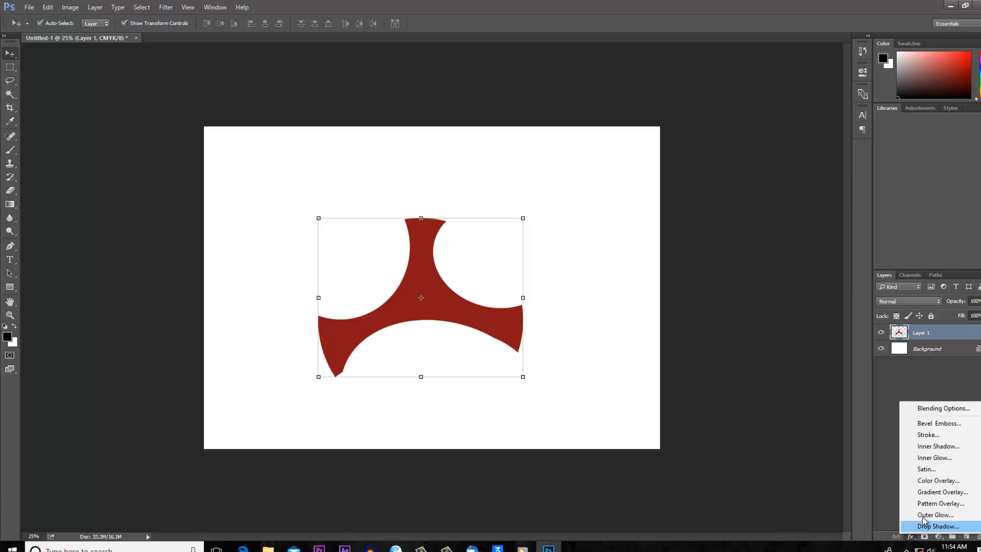
click(931, 481)
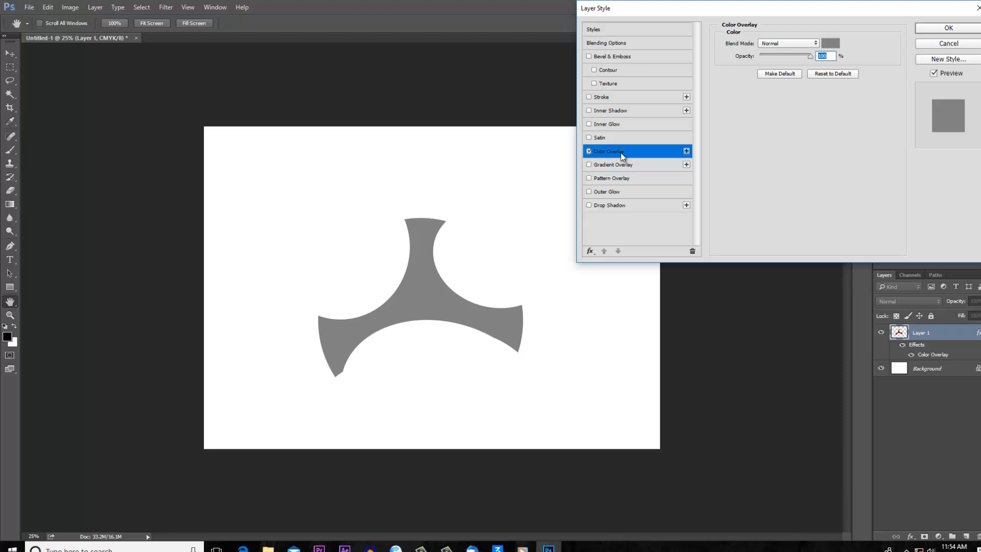
- Set the overlay color to bright red in Normal mode at 100% opacity and apply the layer style
click(830, 44)
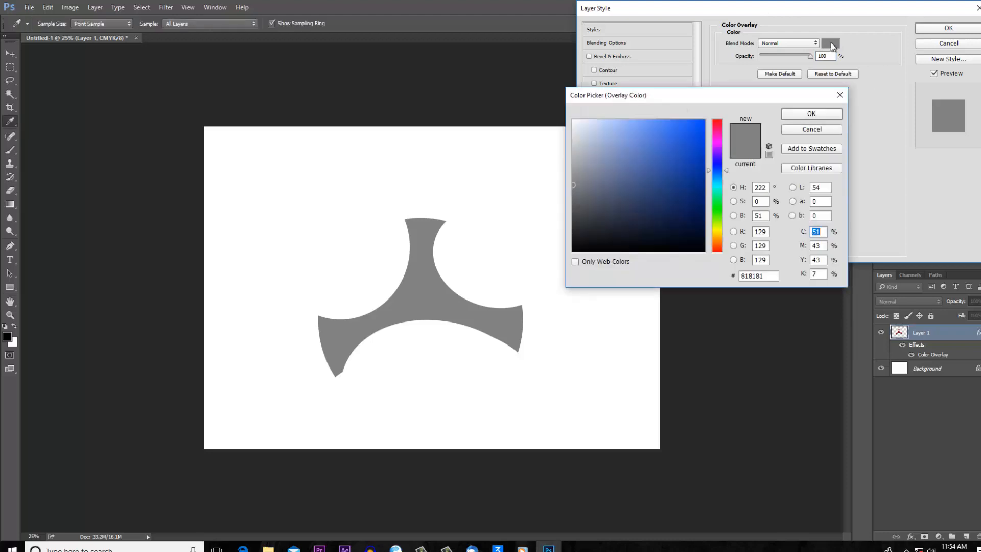
mouse_move(669, 145)
mouse_down()
mouse_move(683, 201)
mouse_move(661, 246)
mouse_up()
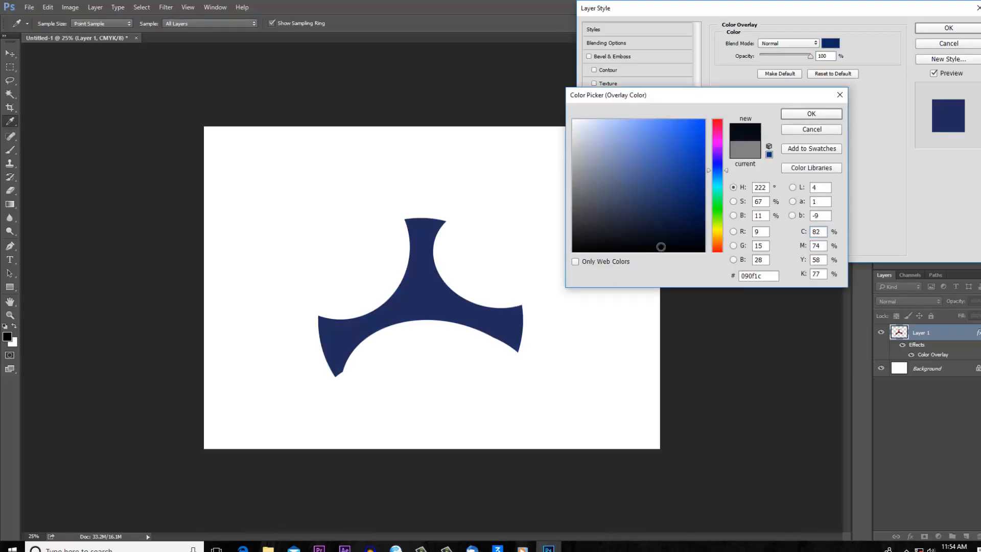
drag(620, 215, 686, 138)
mouse_move(716, 194)
mouse_down()
mouse_move(719, 224)
mouse_move(706, 147)
mouse_move(716, 156)
mouse_move(718, 117)
mouse_up()
click(811, 113)
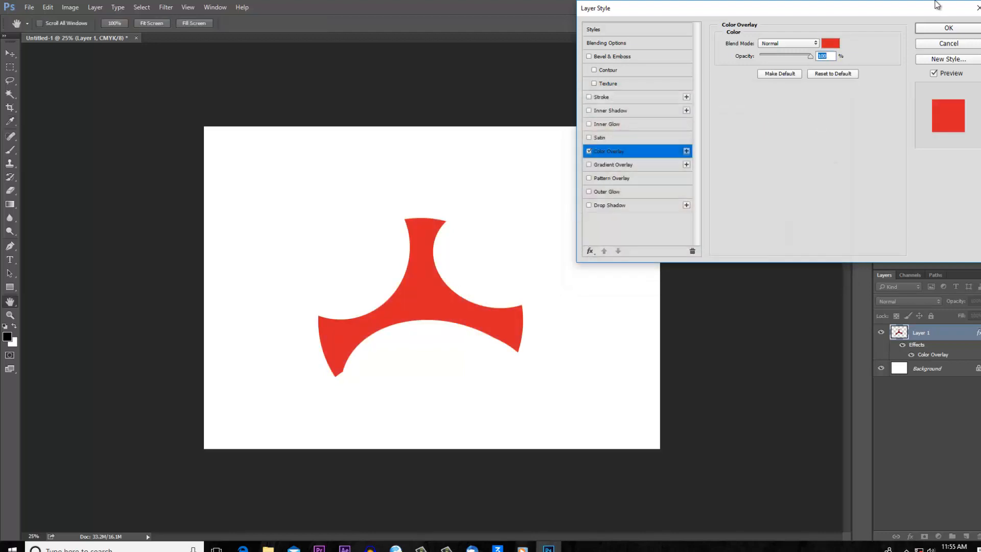
drag(868, 8, 845, 74)
click(939, 94)
- Move the bright red shape slightly up and right so it sits near the canvas center
key(v)
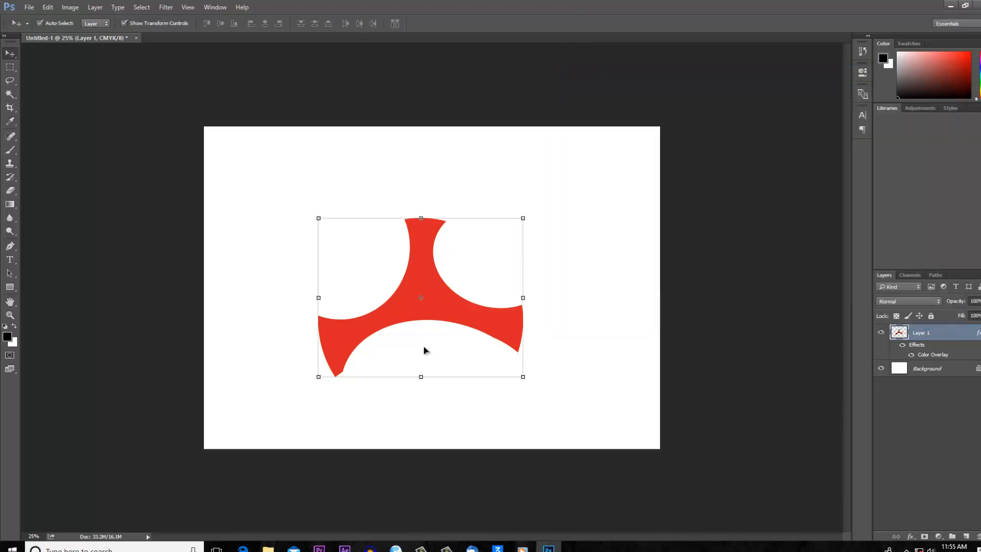
mouse_move(423, 275)
mouse_down()
mouse_move(450, 231)
mouse_move(410, 280)
mouse_up()
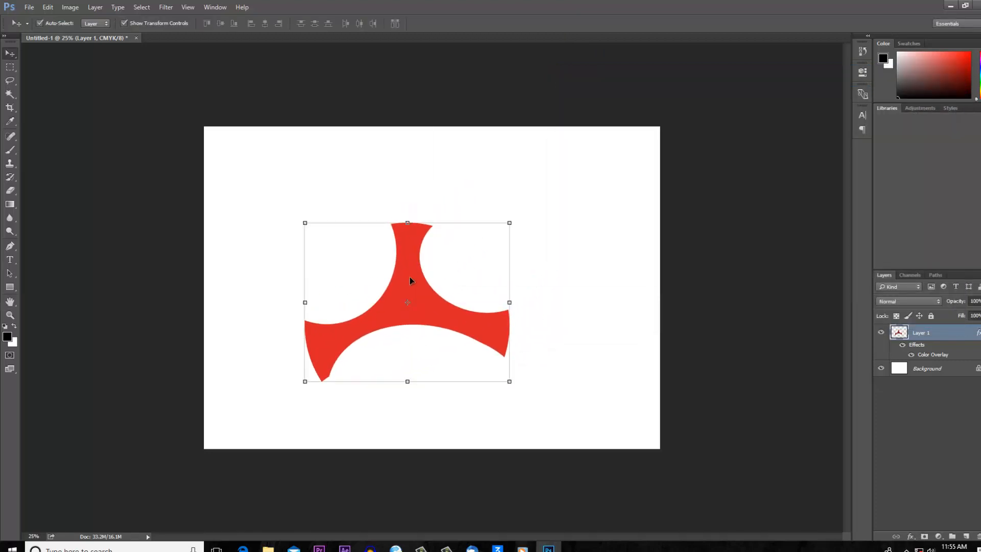
drag(409, 280, 434, 254)
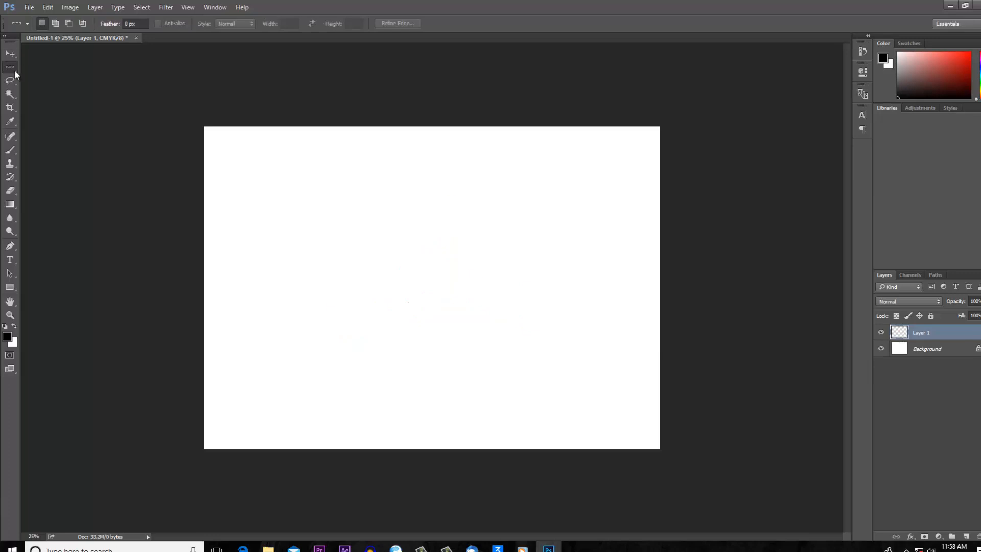
- Draw a tall elliptical selection on the empty Layer 1 and subtract a second ellipse from its right side to leave a crescent
click(12, 68)
click(51, 73)
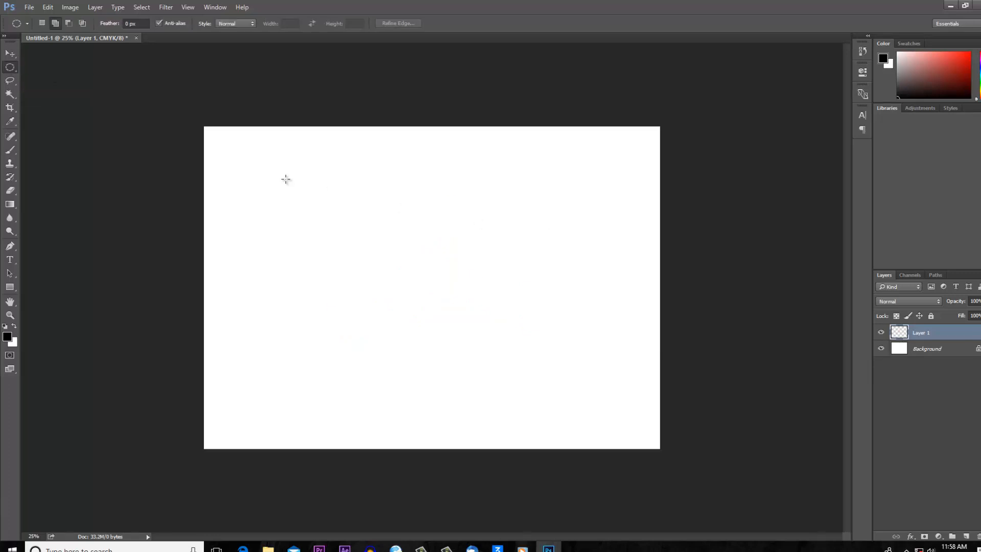
drag(256, 159, 425, 392)
click(71, 23)
drag(485, 181, 393, 360)
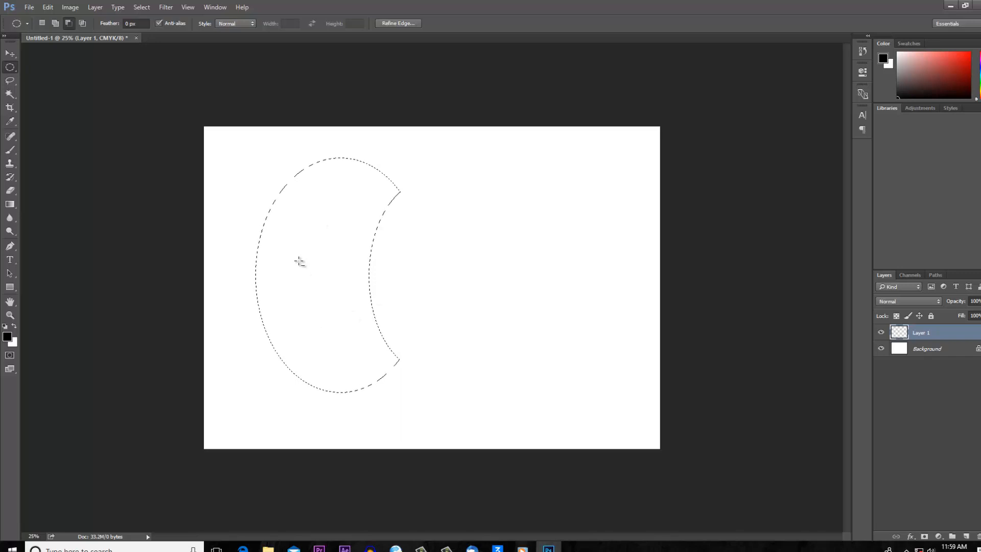
- Transform the crescent selection, rotating it about 43.7° clockwise and enlarging it to about 180% width and 134% height
click(142, 7)
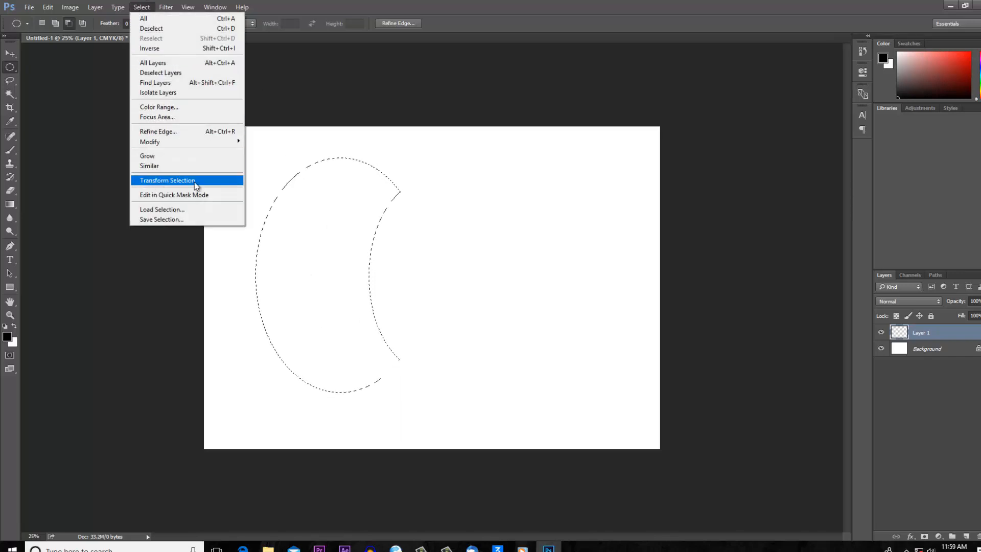
click(164, 182)
drag(420, 146, 470, 244)
drag(409, 188, 434, 162)
drag(432, 337, 485, 387)
drag(383, 111, 381, 126)
drag(419, 206, 422, 195)
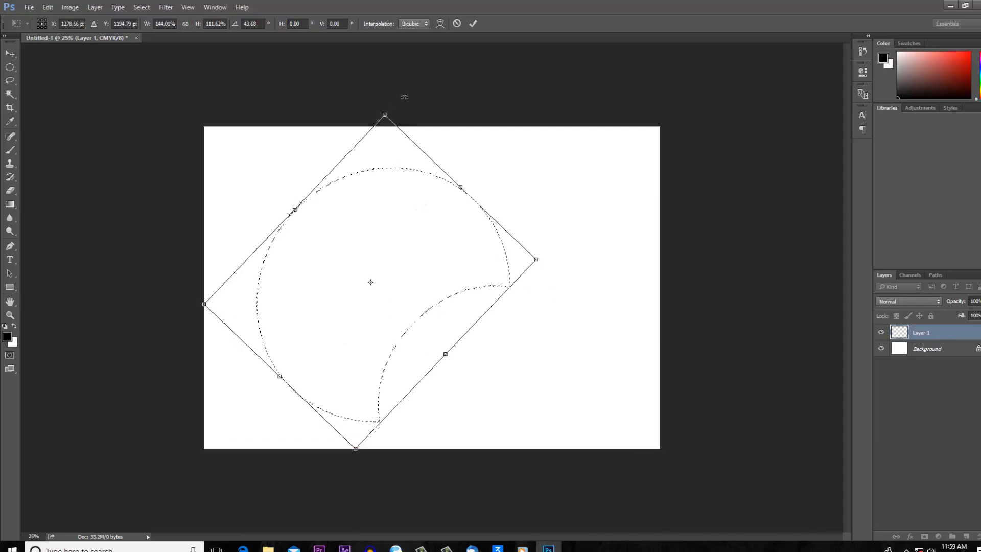
drag(383, 114, 384, 88)
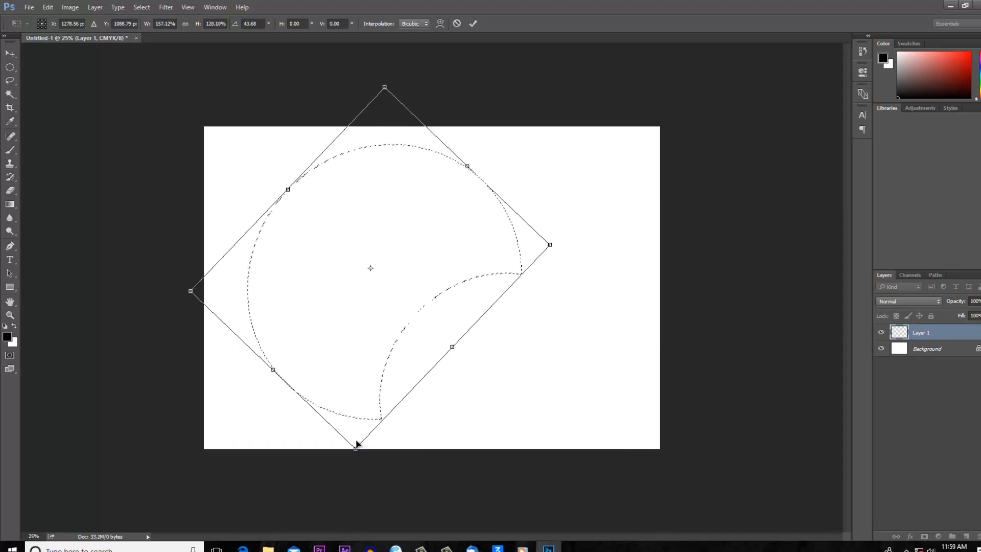
drag(358, 440, 356, 494)
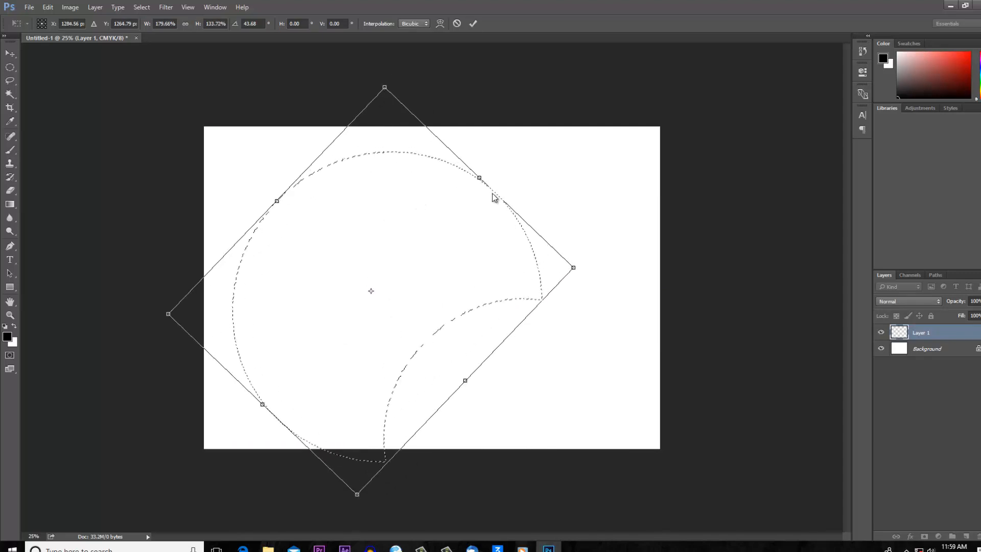
click(474, 23)
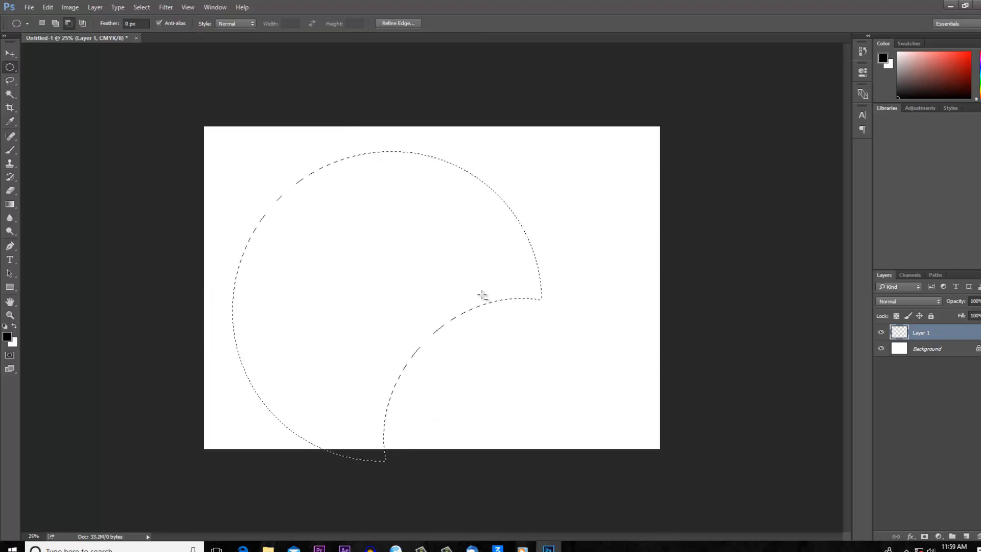
- Fill the crescent selection with the dark purple-blue custom pattern in Normal mode at 100% opacity
click(48, 8)
click(76, 155)
click(531, 160)
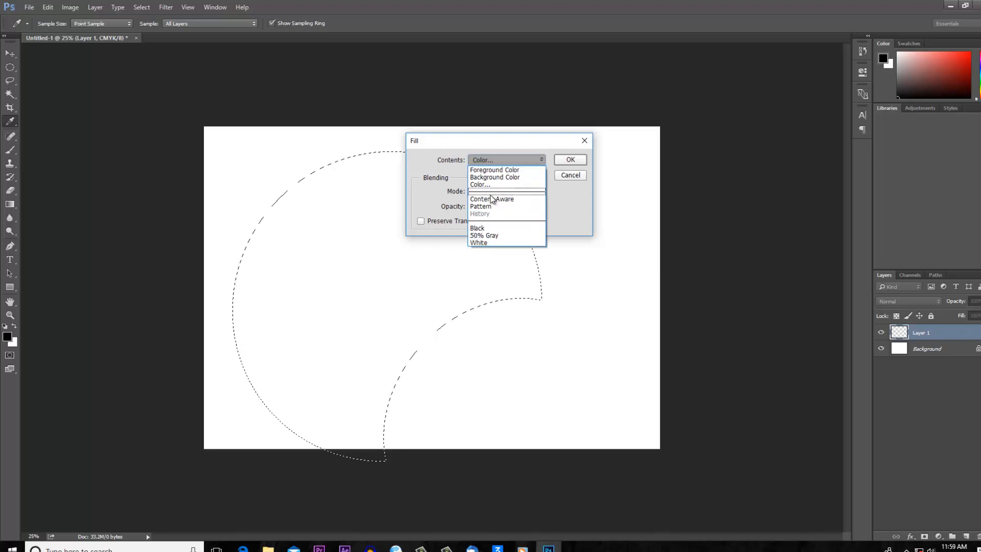
click(490, 207)
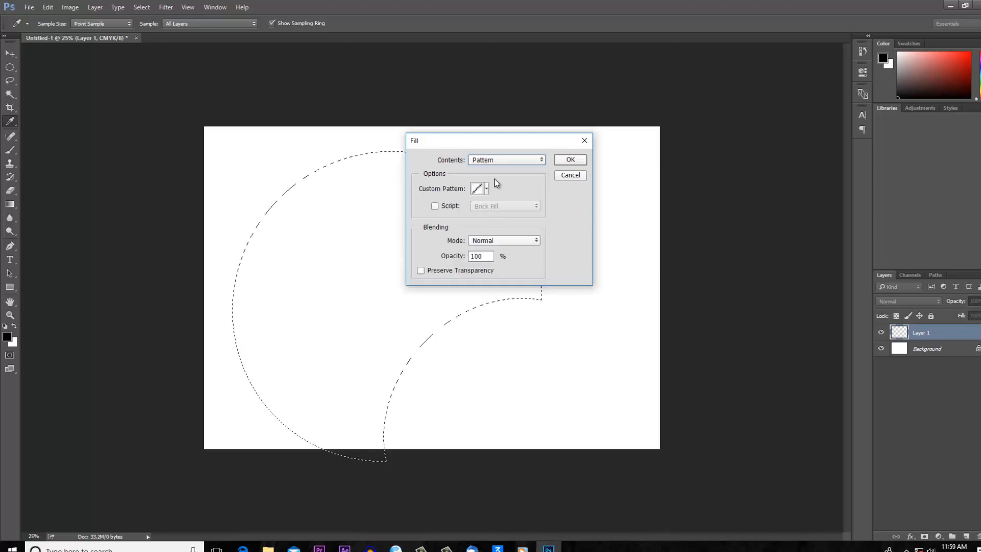
click(486, 189)
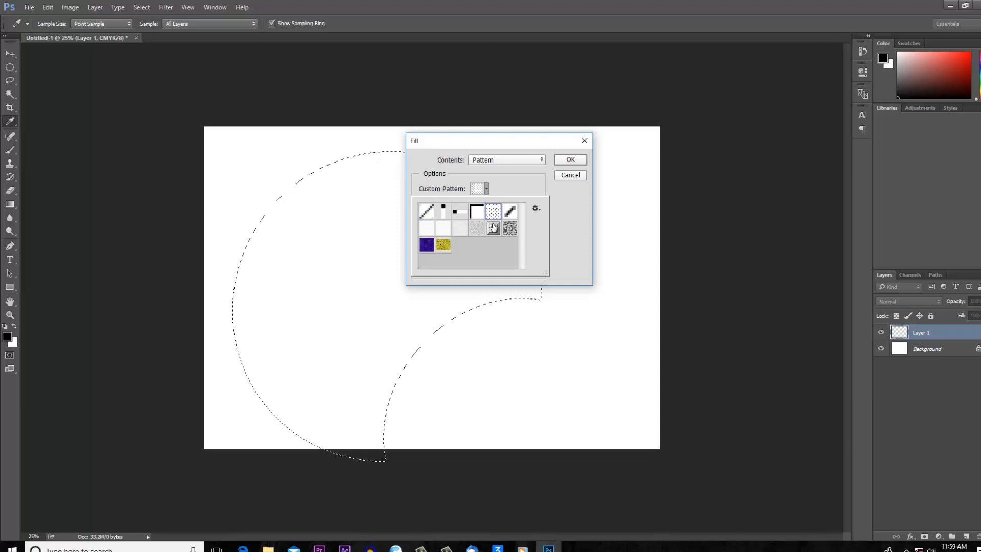
click(510, 228)
double_click(428, 245)
click(570, 161)
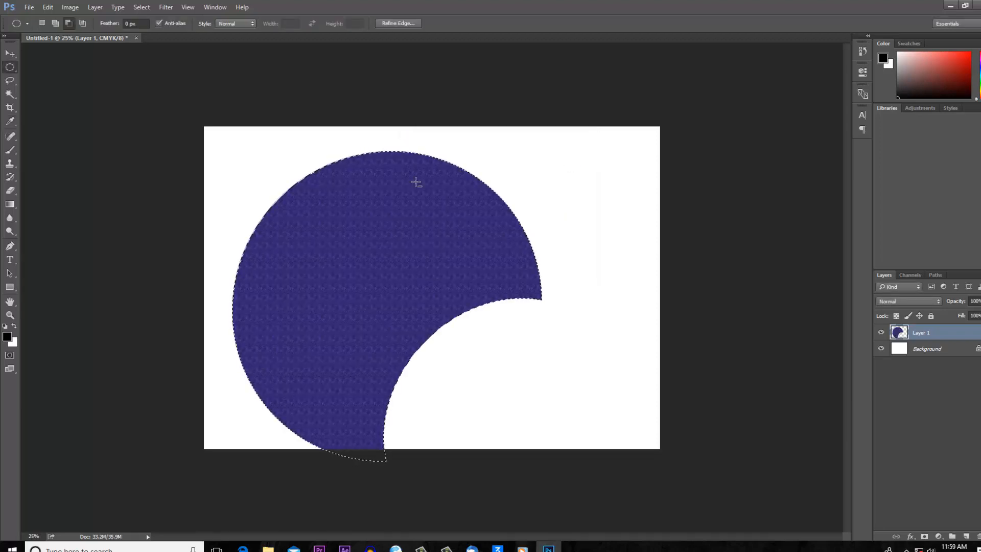
- Move the patterned shape right and scale it down from its upper right corner so it fits inside the canvas
click(9, 53)
drag(337, 251, 370, 248)
drag(574, 149, 510, 186)
click(473, 23)
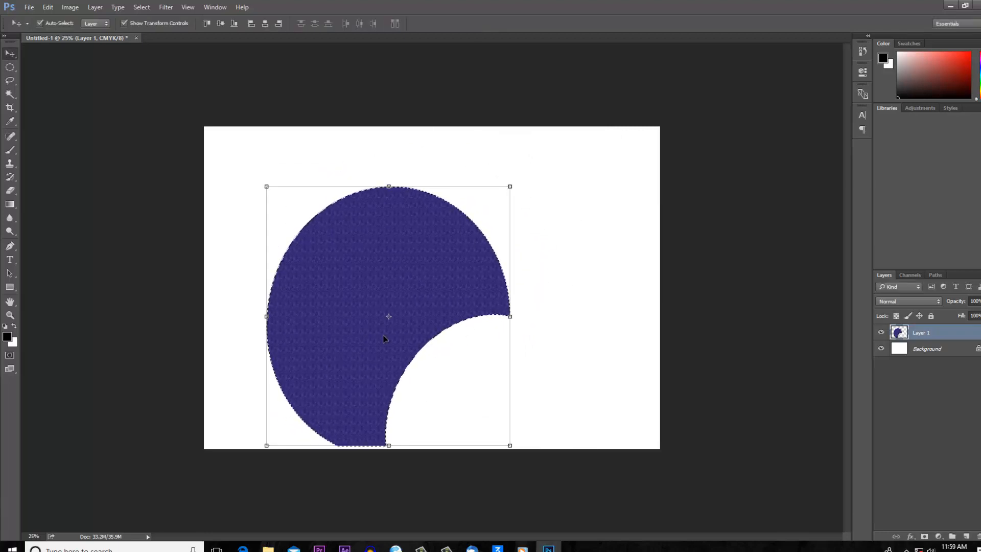
- Move the patterned shape up and scale it to about 95.5% width and 90.8% height
drag(360, 253, 369, 219)
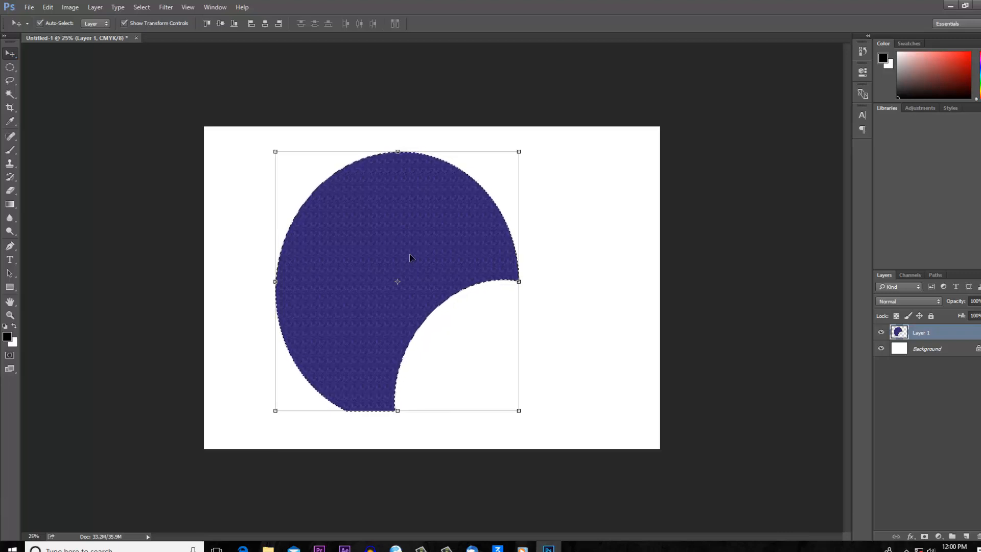
drag(518, 152, 507, 174)
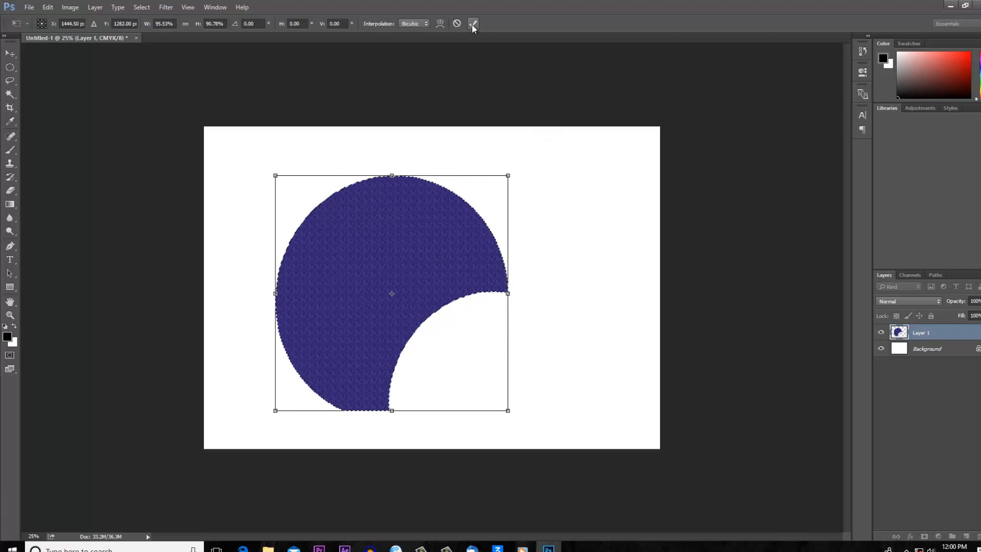